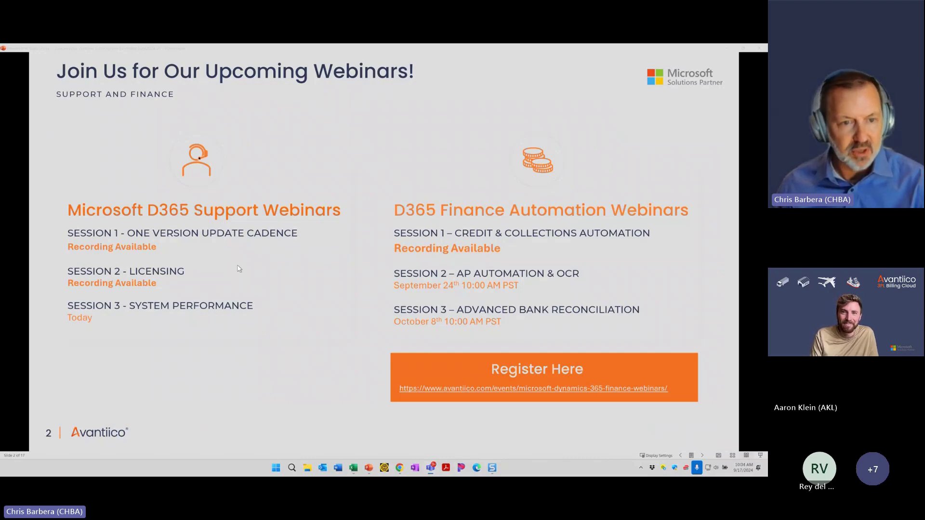
Advance the slideshow to slide 3, the presenter information slide
key("Right")
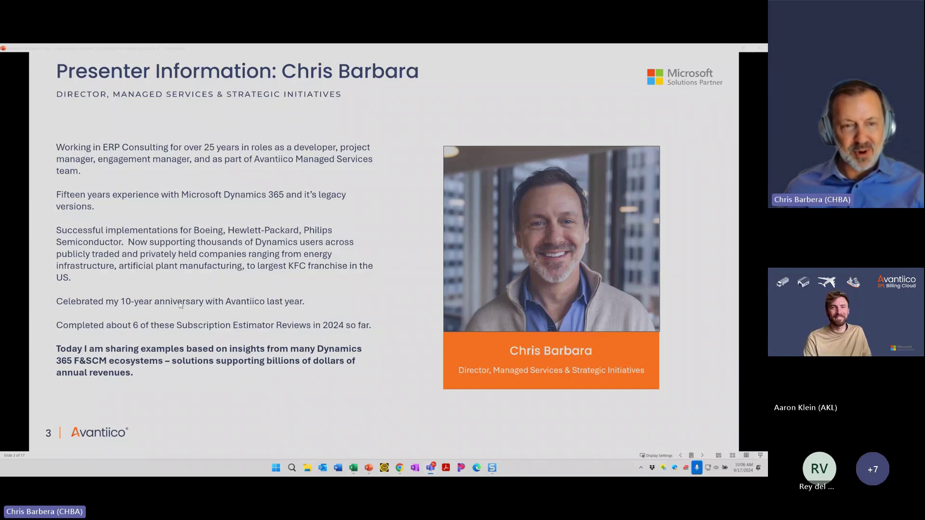
Advance the slideshow to the Agenda slide listing six topics
key("Right")
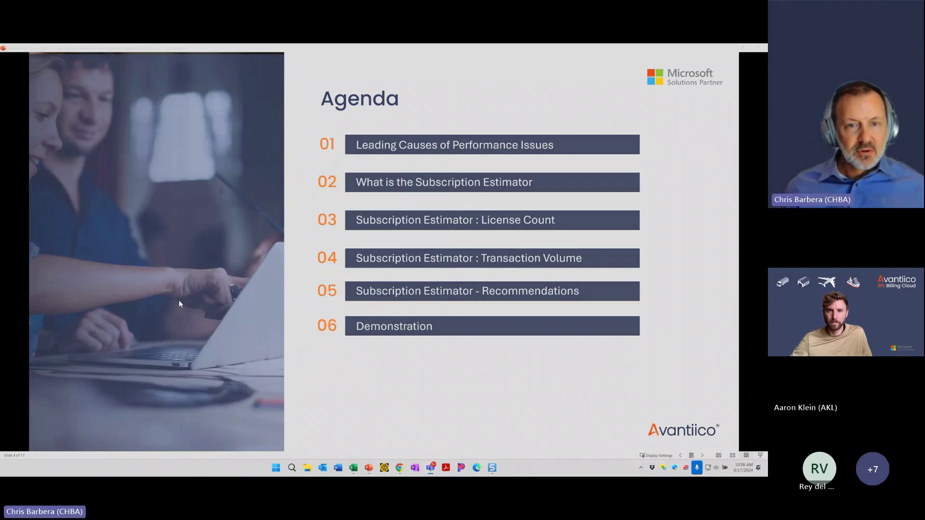
Advance to slide 5, Leading Causes of Cloud-Based Performance Issues
key("Right")
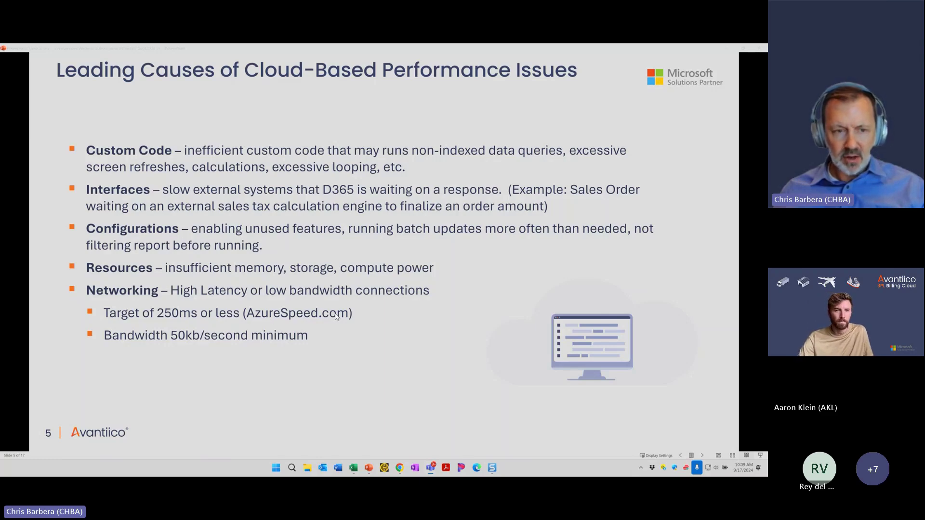
Advance the slideshow to slide 7, Before Starting - Caution
key("Right")
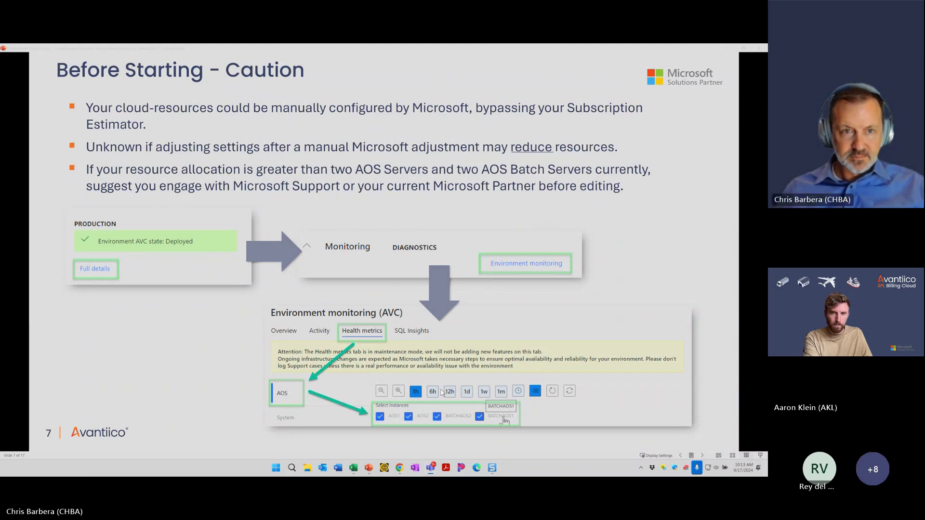
Advance to slide 8, Update License Count, noting the 20-user Enterprise minimum
key("Right")
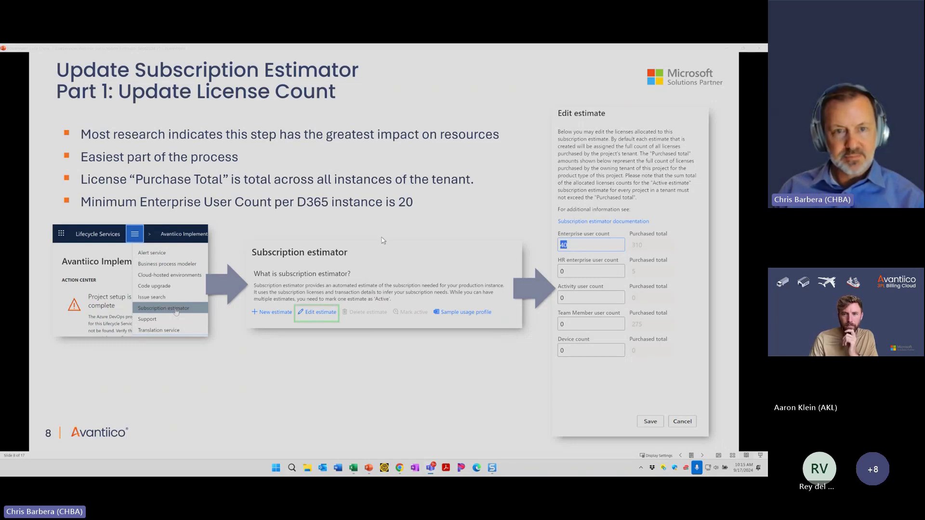
Advance to slide 9, Update Transaction Volumes, with its four usage-profile steps
key("Right")
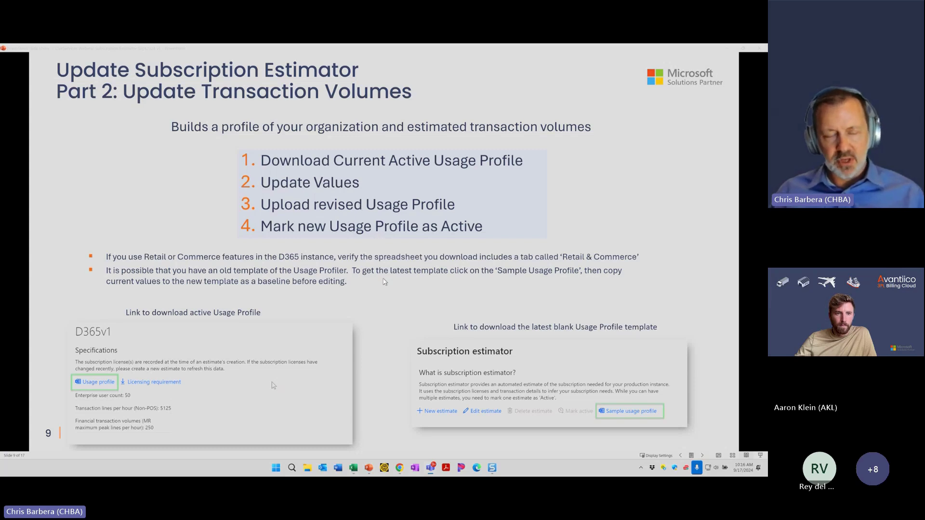
Advance to slide 10, the Update Subscription Estimator Demonstration overview
key("Right")
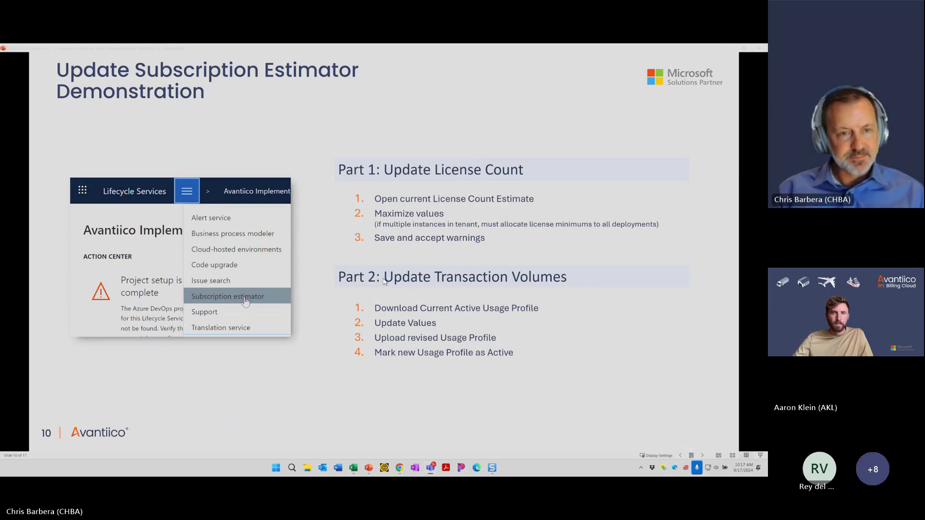
Advance to slide 11, Update Subscription Estimator Tips and Suggestions
key("Right")
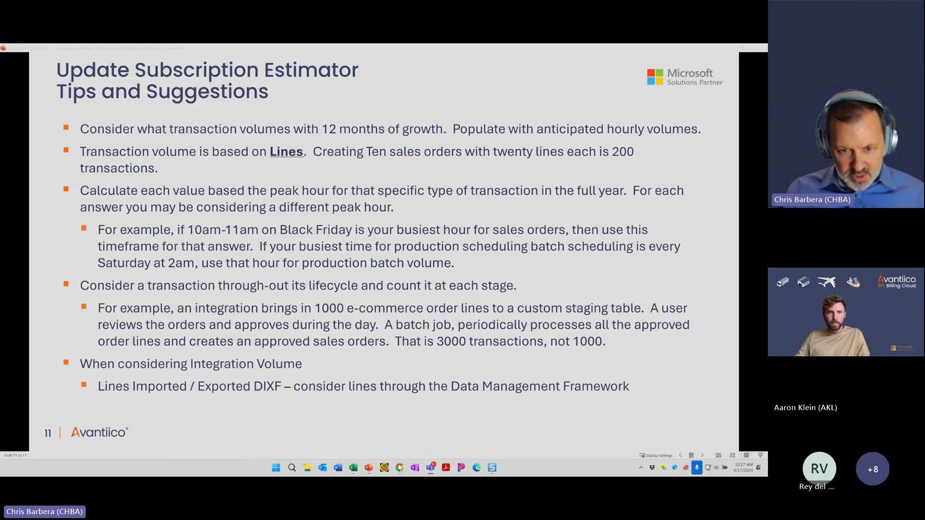
Switch to the Chrome window and reload the Subscription estimator page
mouse_move(400, 468)
left_click(405, 422)
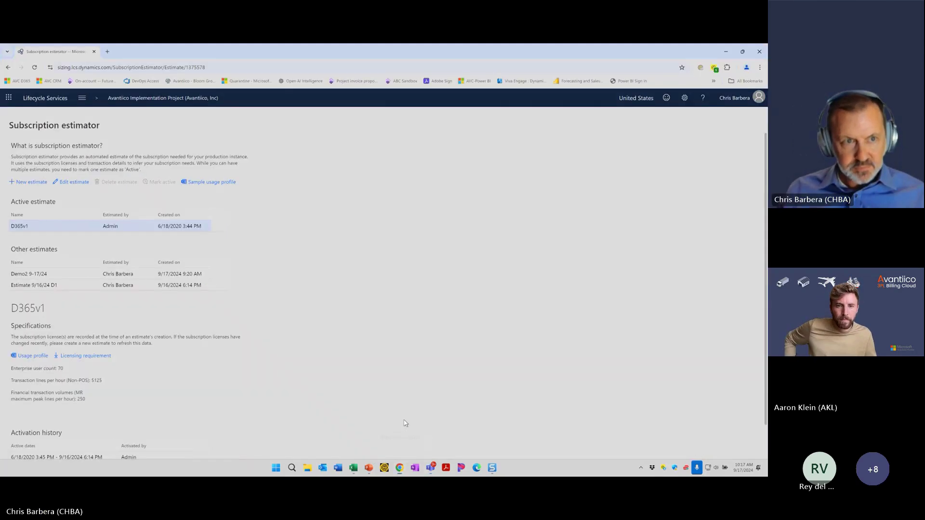
key("F5")
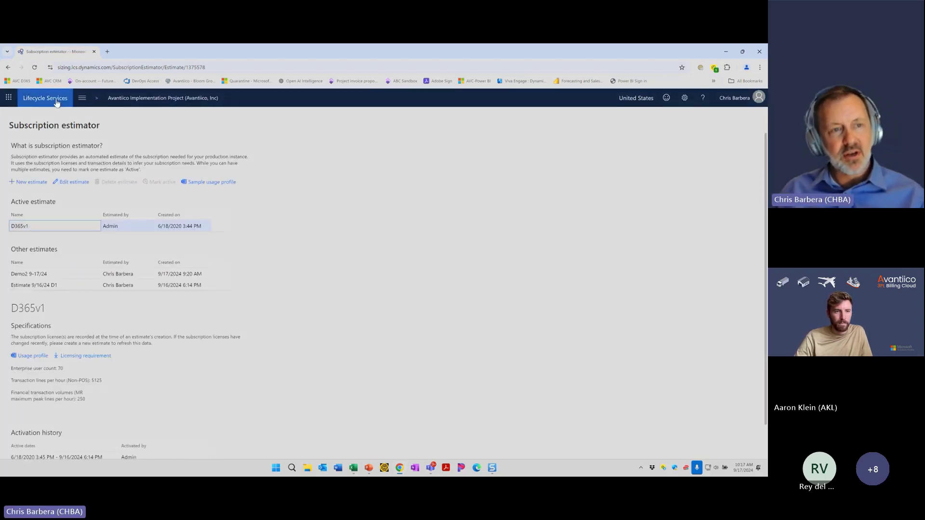
Select the active D365v1 estimate to show 70 enterprise users and 5125 transaction lines per hour
left_click(81, 100)
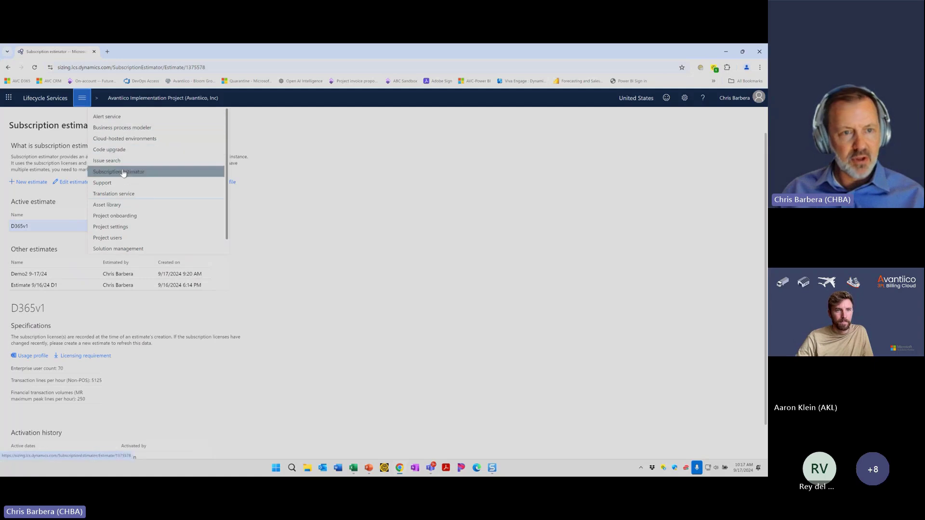
left_click(326, 222)
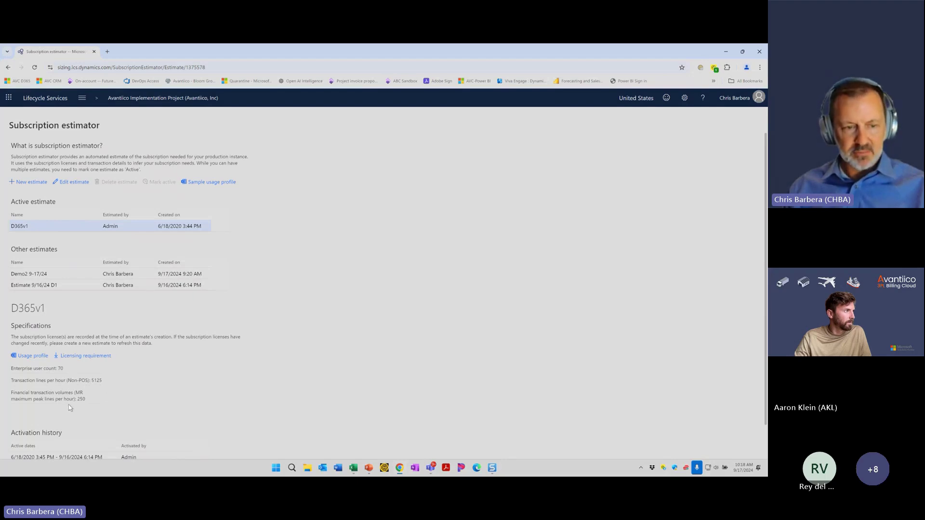
scroll(114, 406, "down", 1)
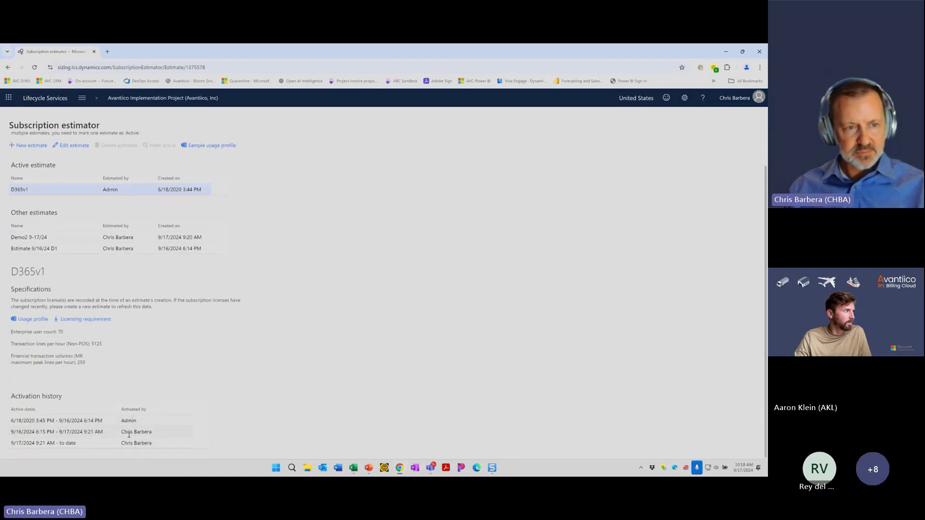
scroll(177, 406, "up", 1)
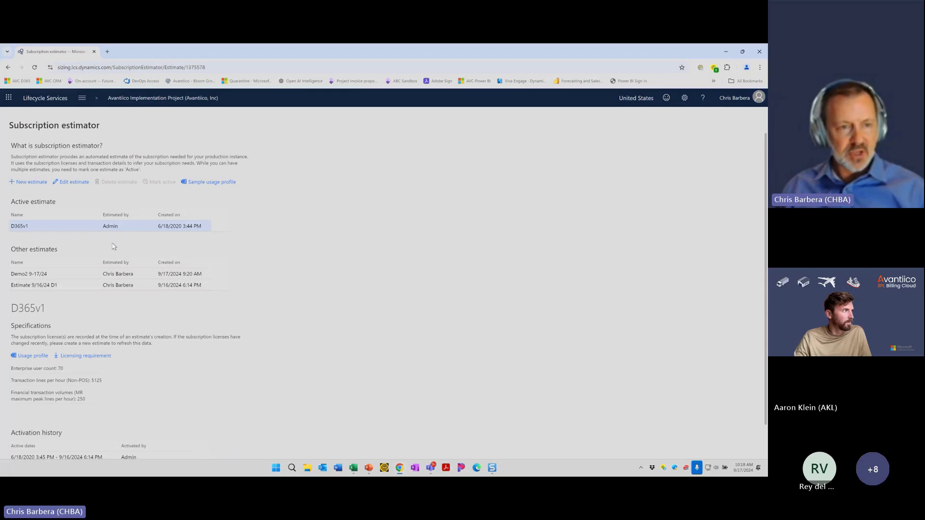
left_click(55, 228)
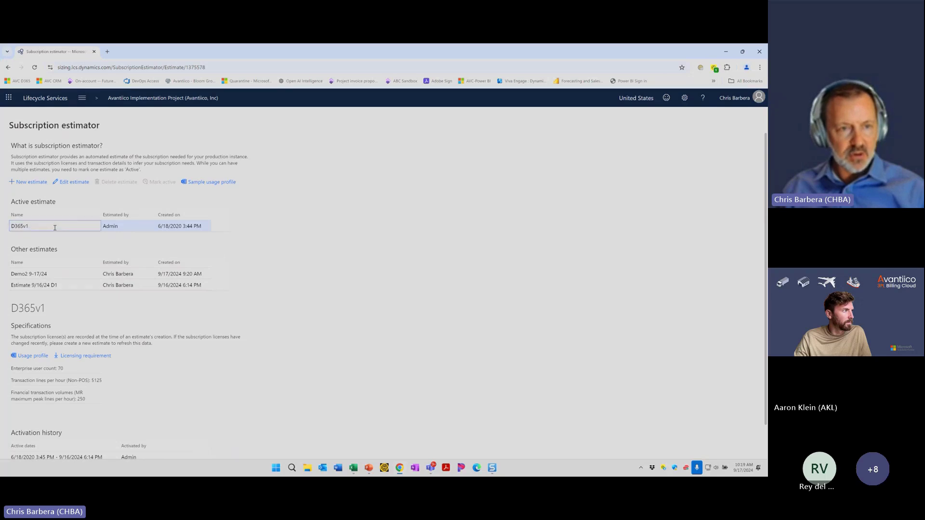
Raise D365v1's Enterprise user count from 70 to 80, save, and confirm updating the active estimate
left_click(78, 187)
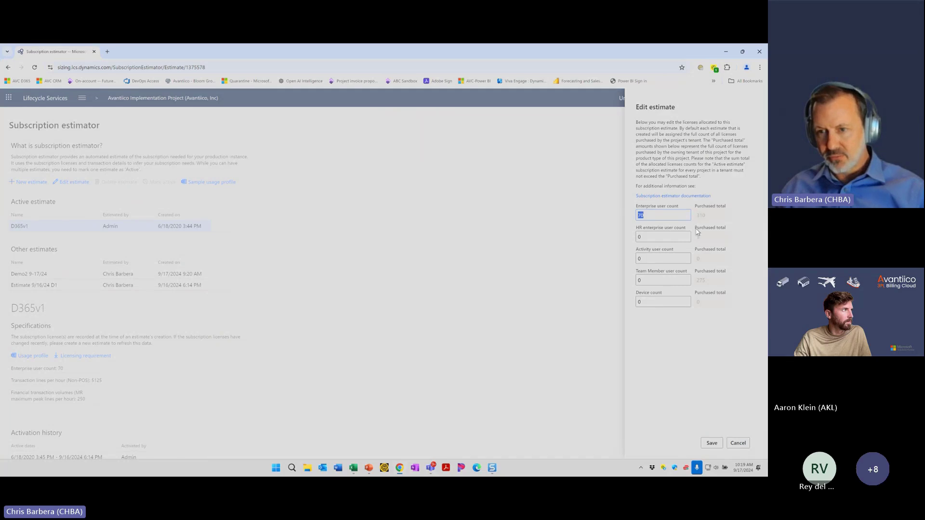
left_click(655, 216)
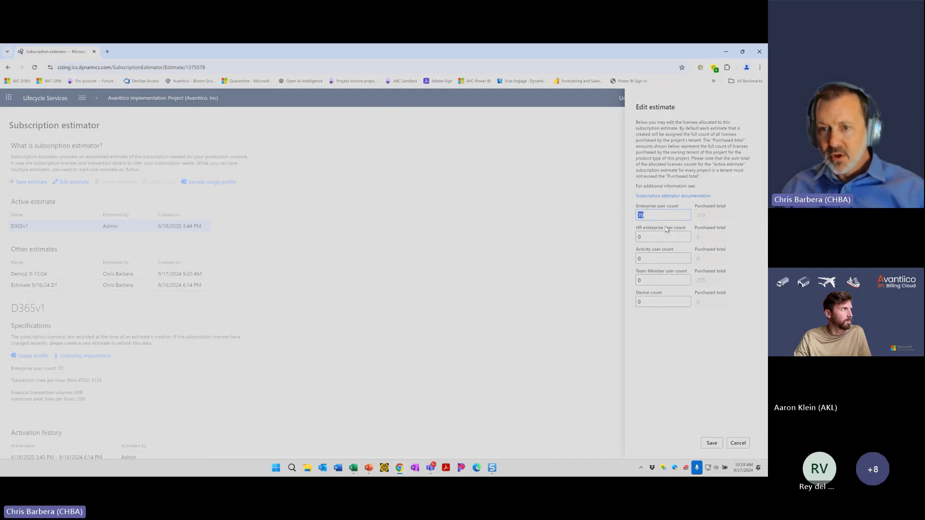
double_click(641, 220)
type("80")
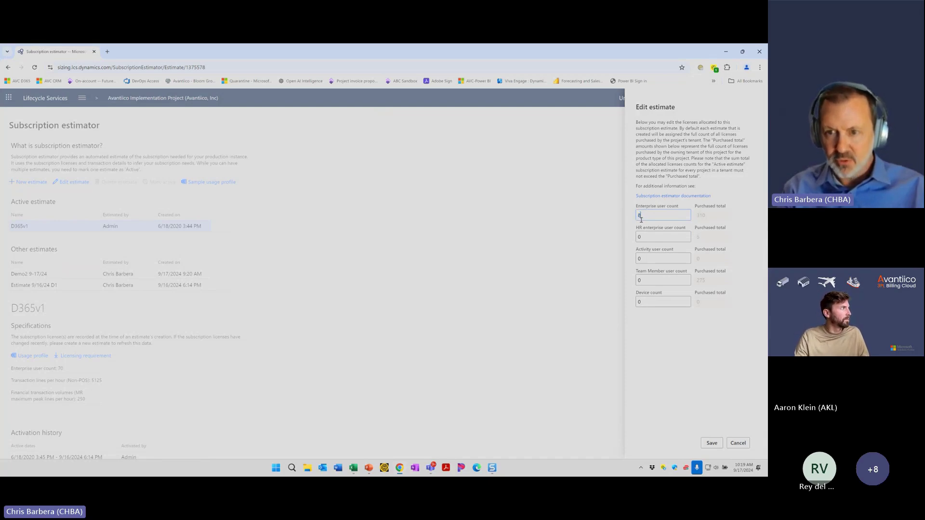
double_click(665, 234)
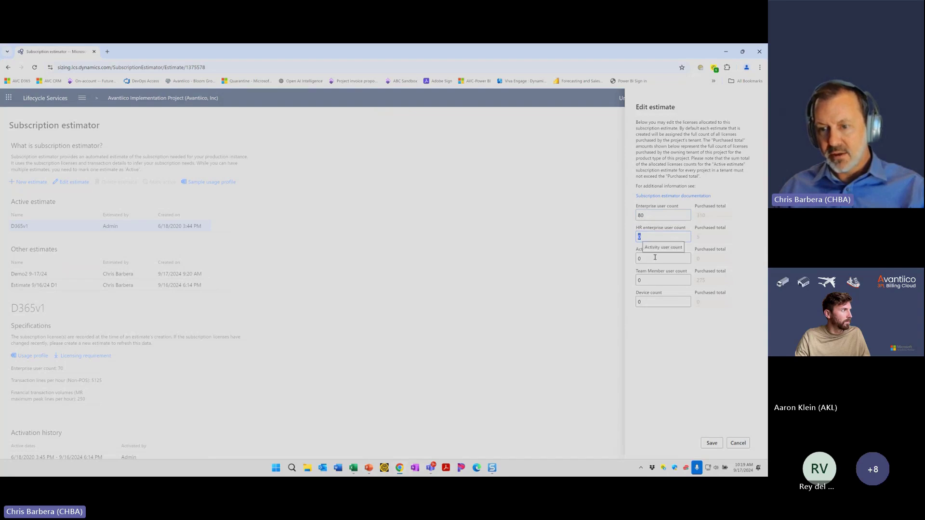
left_click(711, 442)
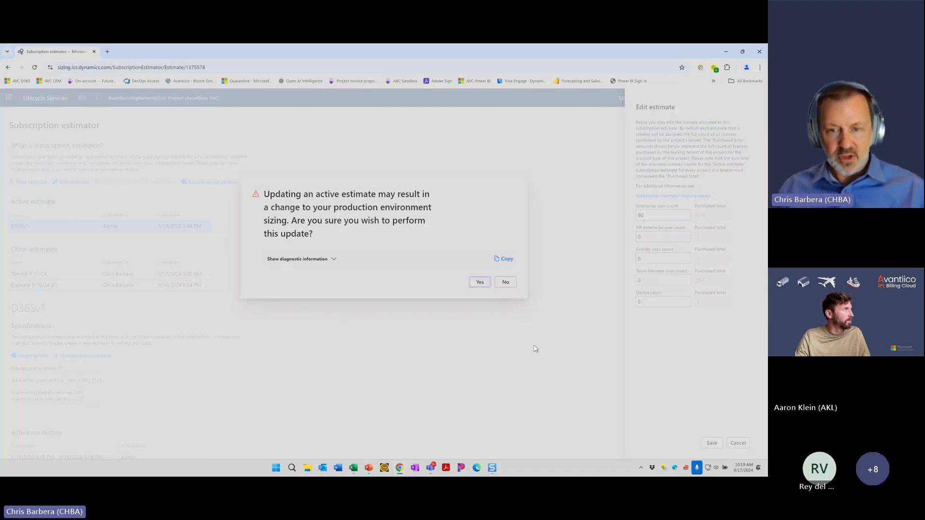
left_click(480, 282)
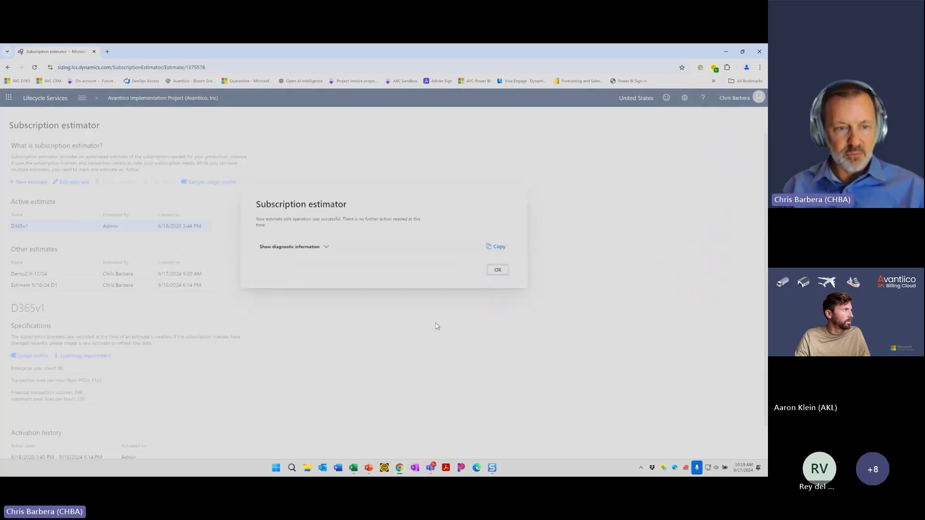
Dismiss the success message and open the active D365v1 estimate, now showing 80 enterprise users
left_click(497, 269)
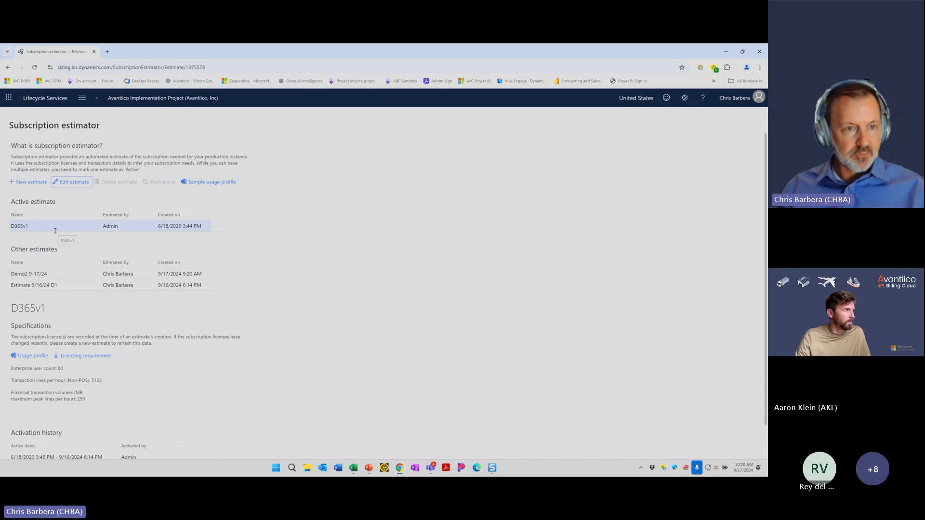
left_click(55, 226)
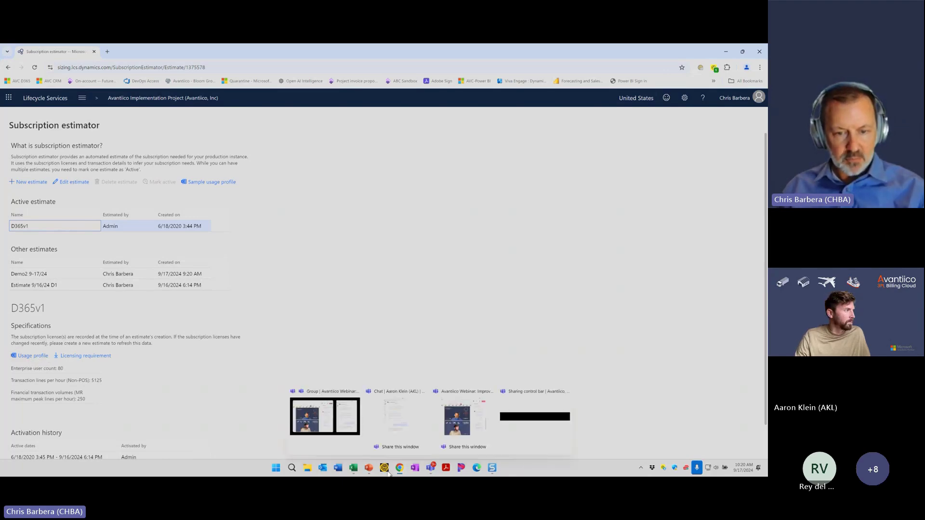
Show the usage-profile workbook's Instance Characteristics sheet in Excel, glancing at the Instructions sheet
mouse_move(355, 469)
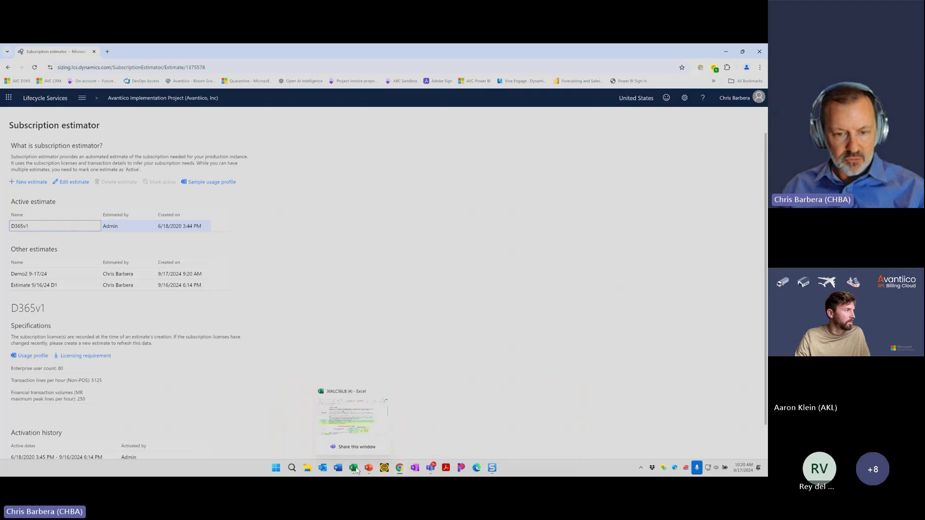
left_click(359, 417)
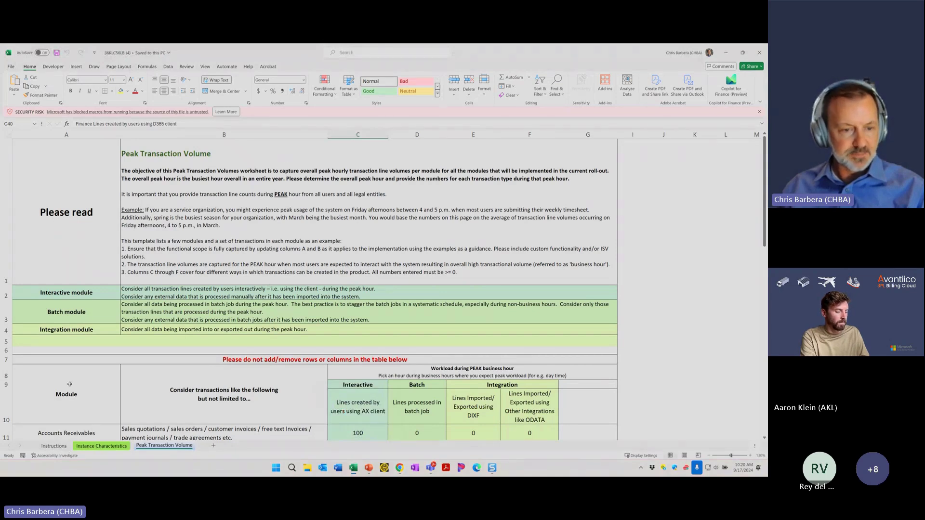
left_click(95, 447)
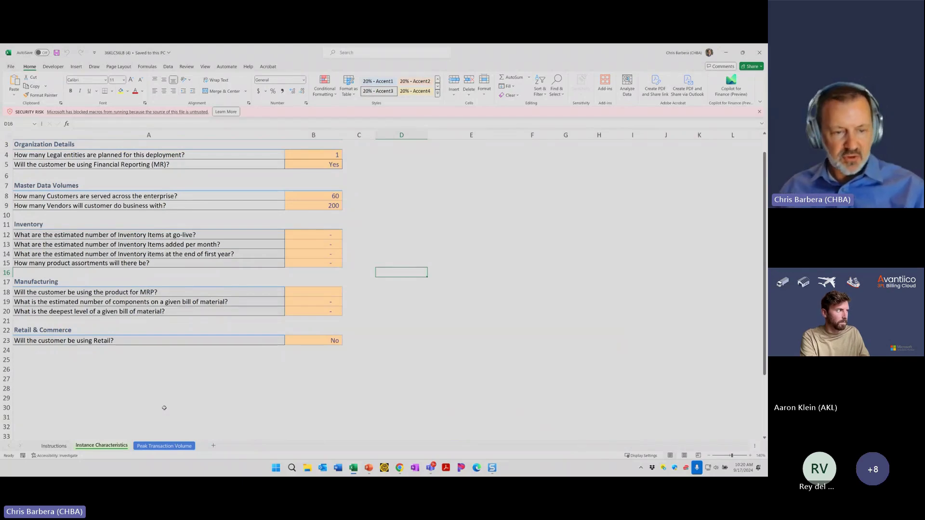
left_click(53, 446)
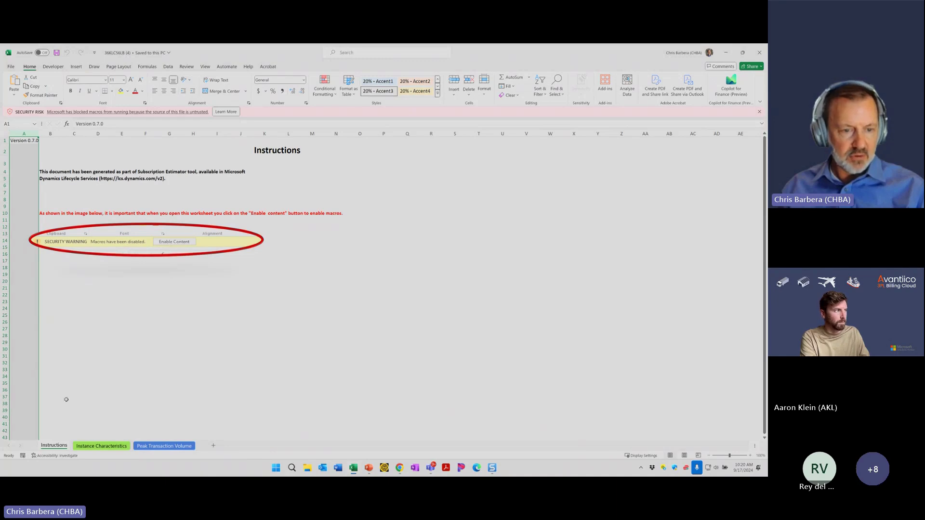
left_click(101, 446)
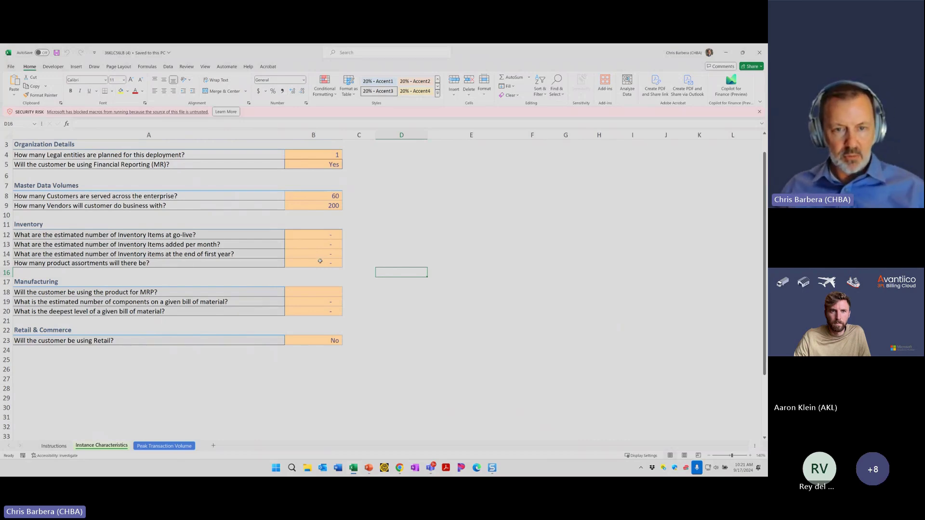
left_click(320, 261)
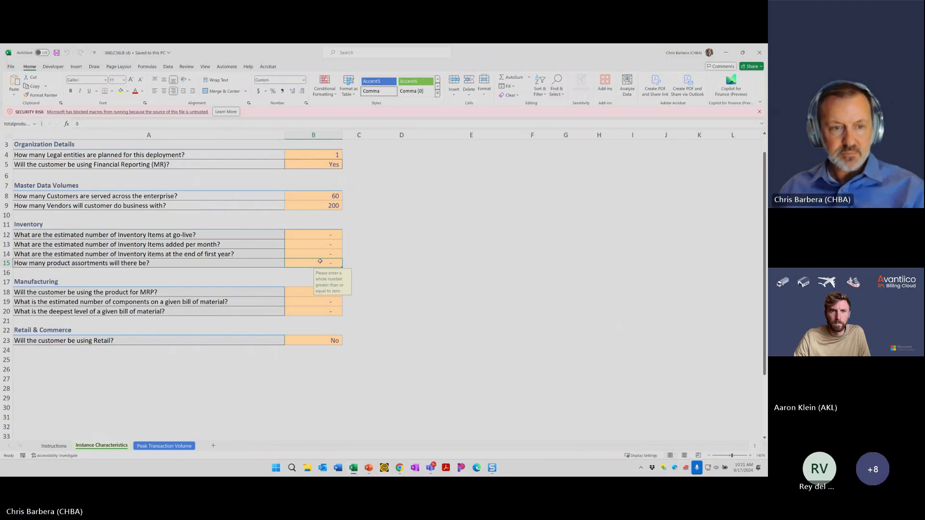
left_click(304, 294)
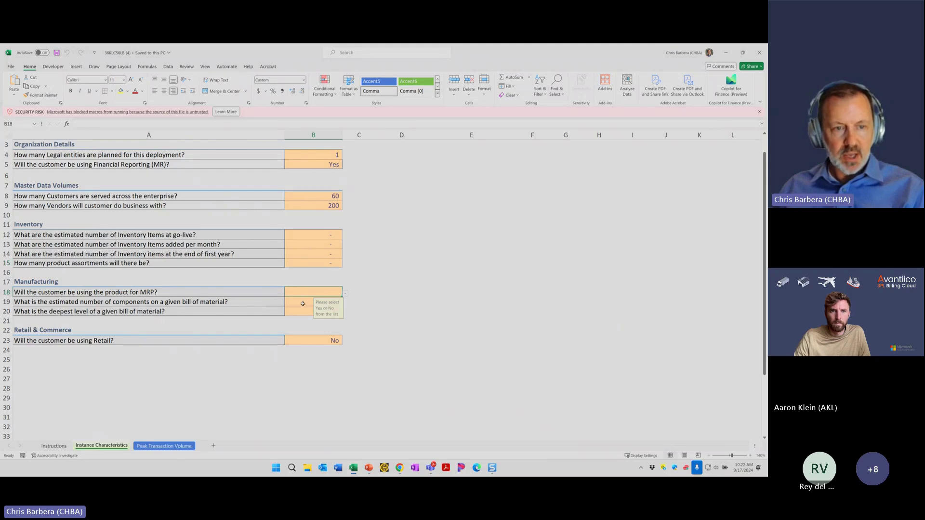
left_click(303, 303)
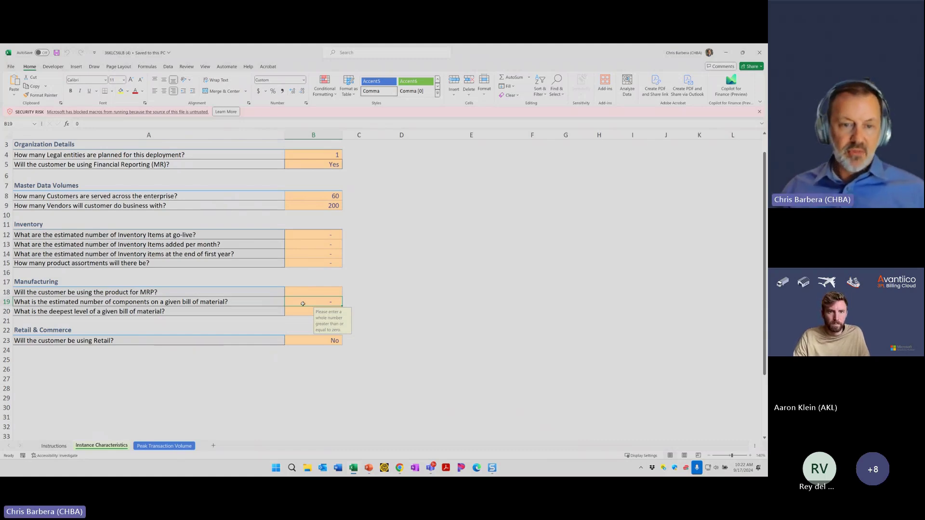
left_click(301, 312)
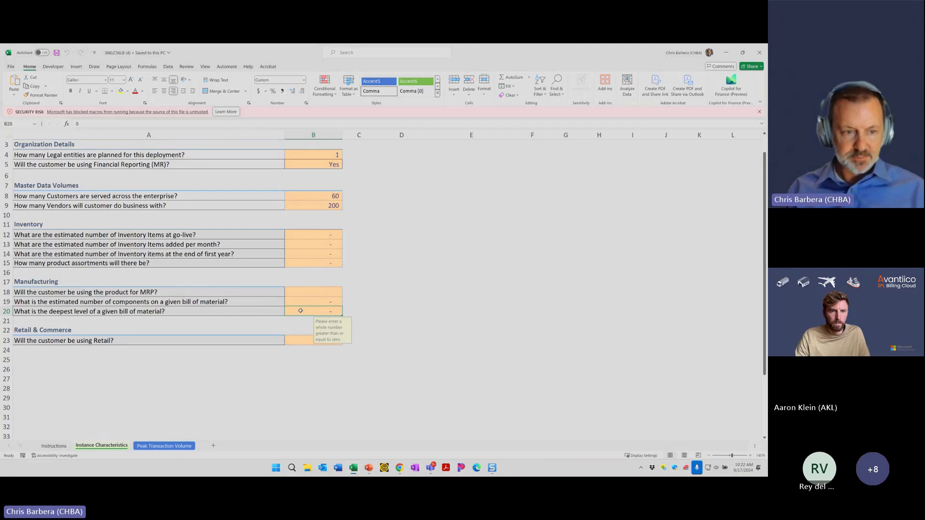
left_click(308, 341)
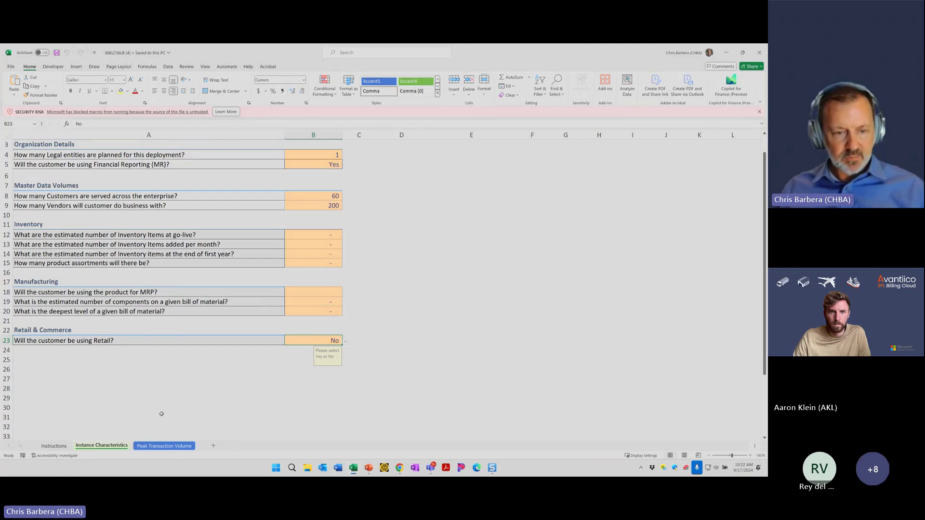
left_click(156, 447)
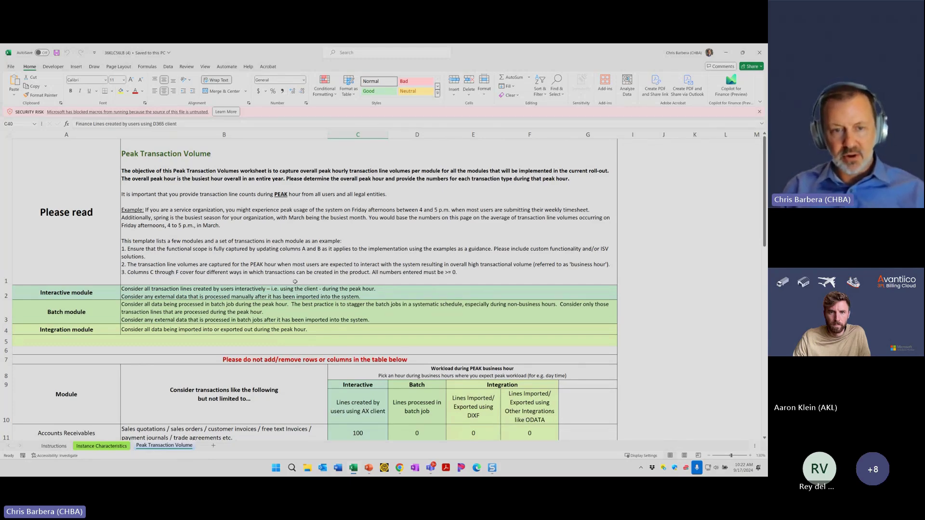
scroll(293, 281, "down", 1)
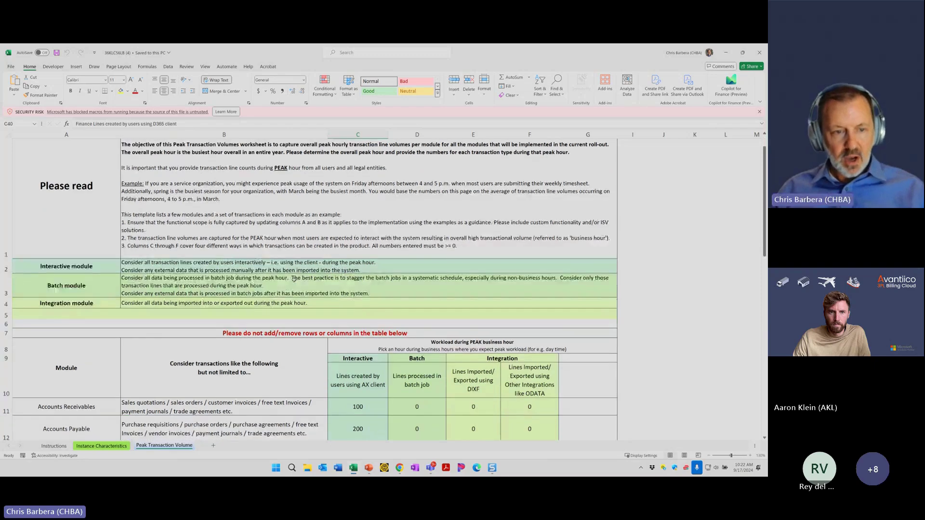
scroll(294, 280, "down", 3)
scroll(293, 279, "down", 2)
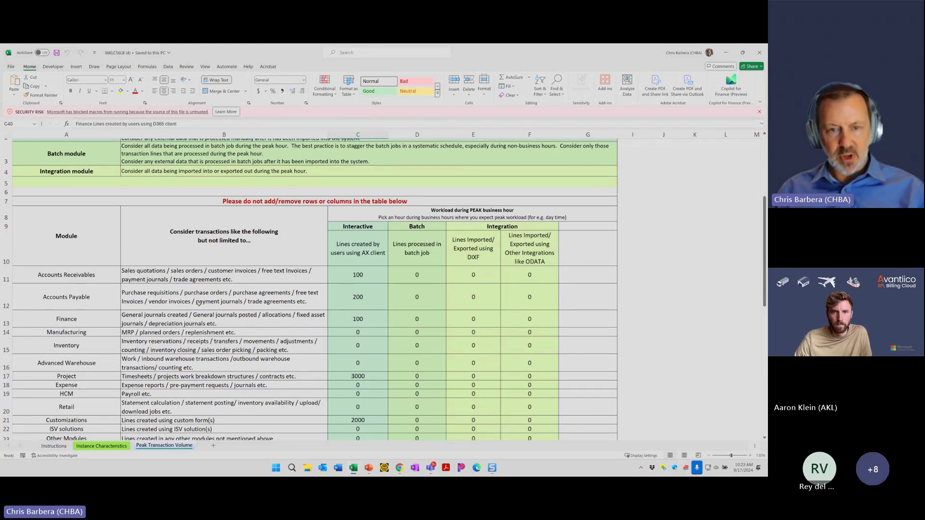
scroll(192, 318, "down", 1)
scroll(313, 316, "up", 1)
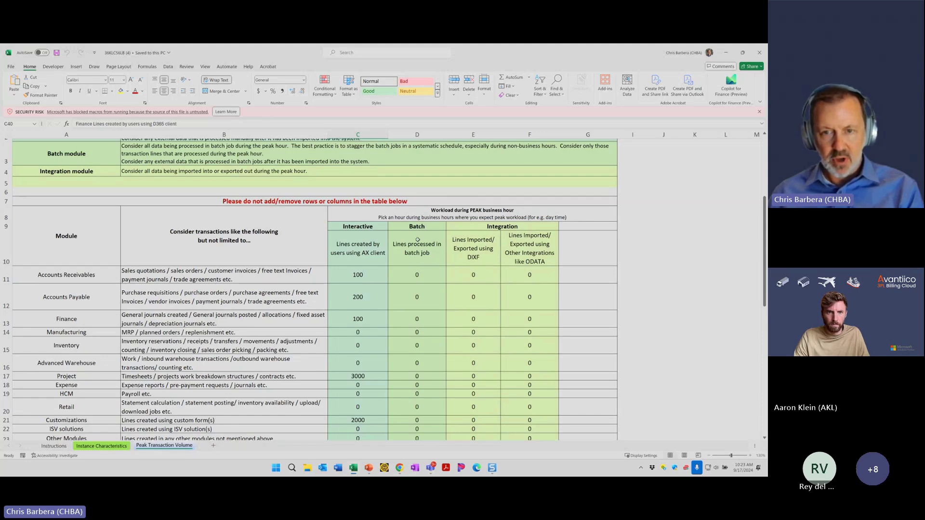
left_click(470, 245)
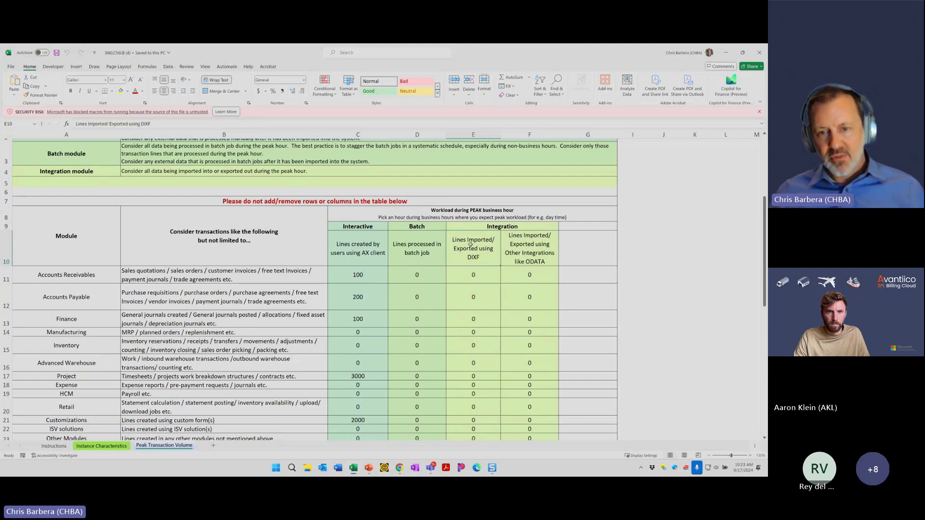
left_click(527, 248)
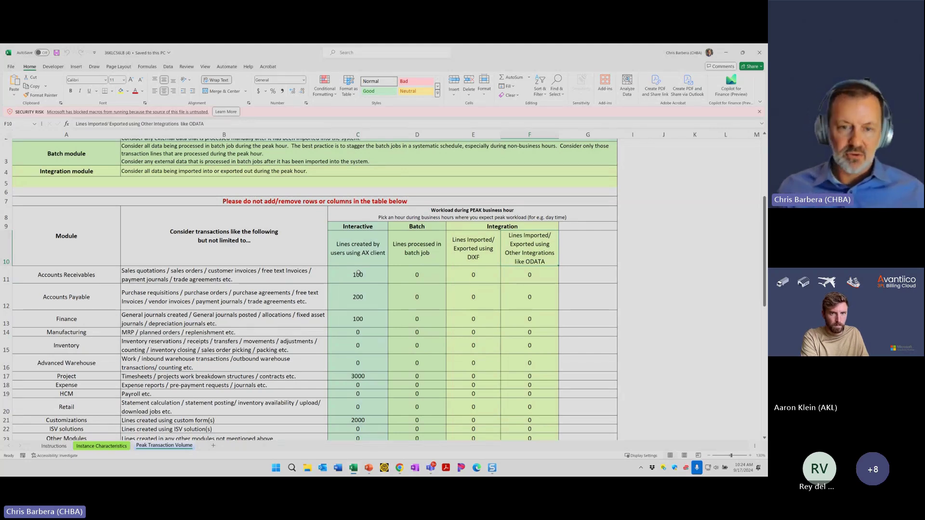
left_click(358, 273)
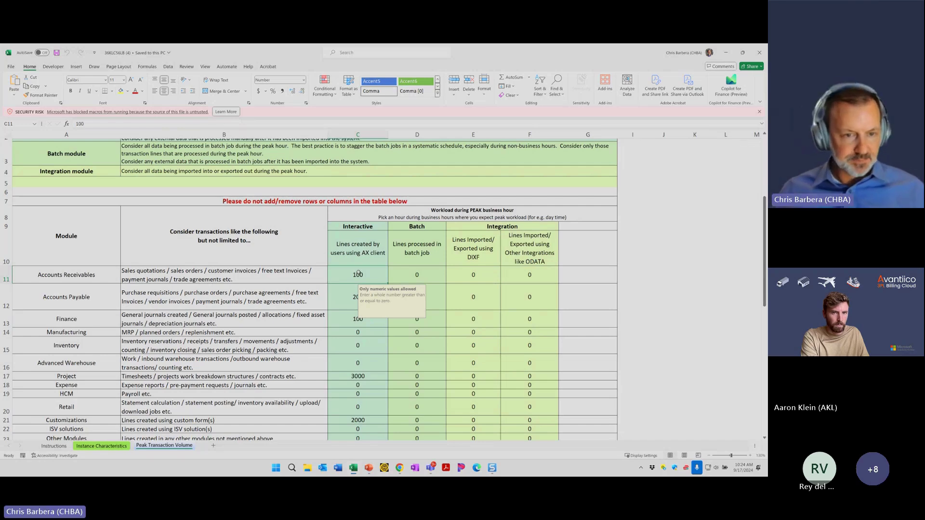
left_click(283, 273)
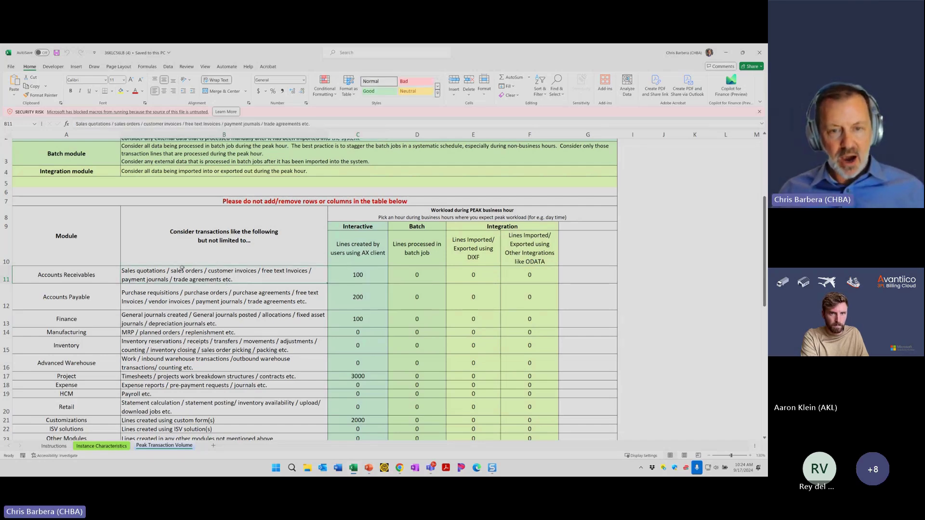
left_click(360, 273)
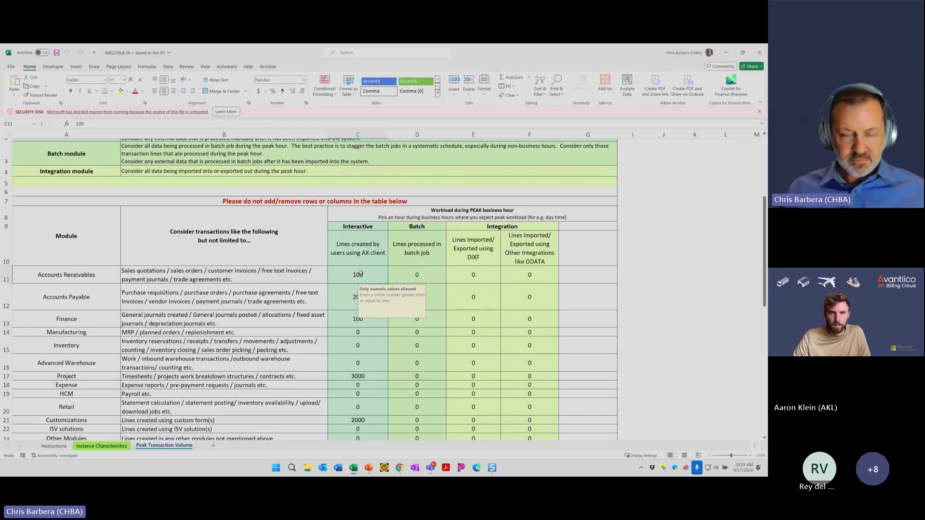
scroll(361, 274, "down", 3)
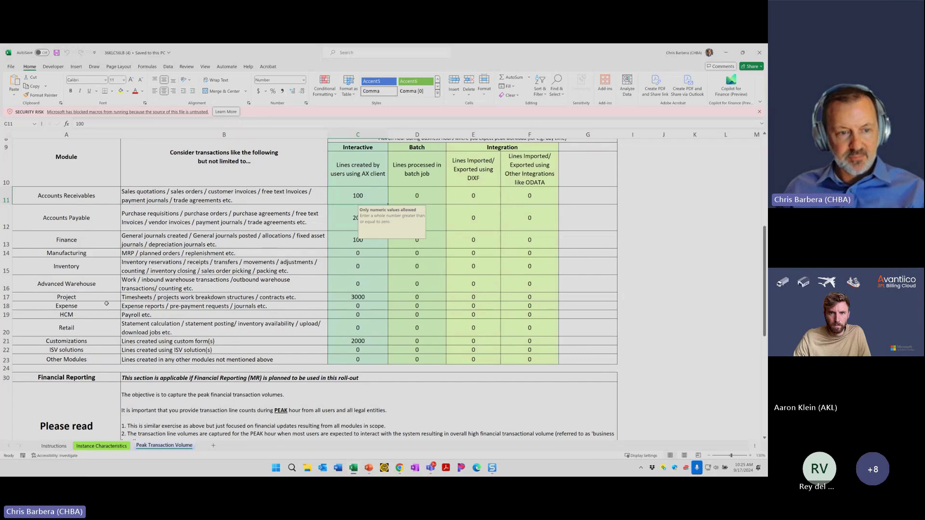
scroll(107, 302, "down", 5)
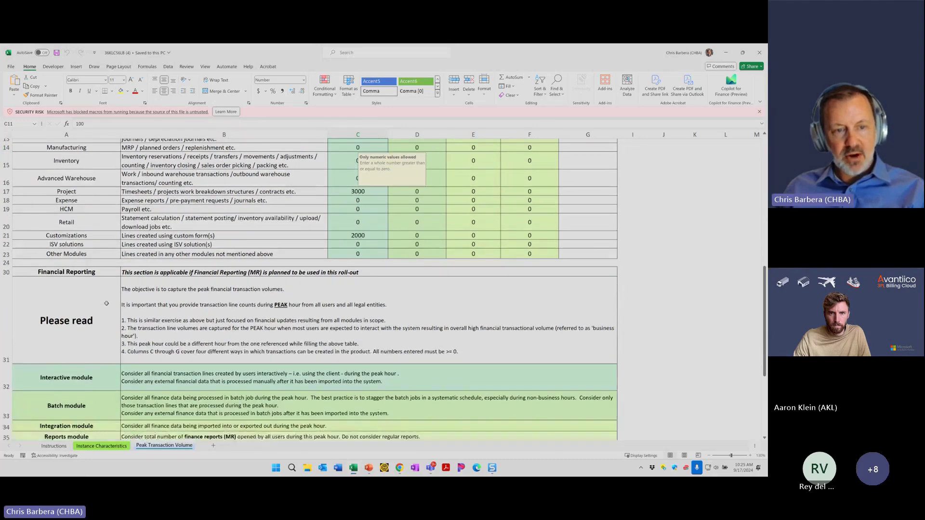
scroll(107, 303, "down", 4)
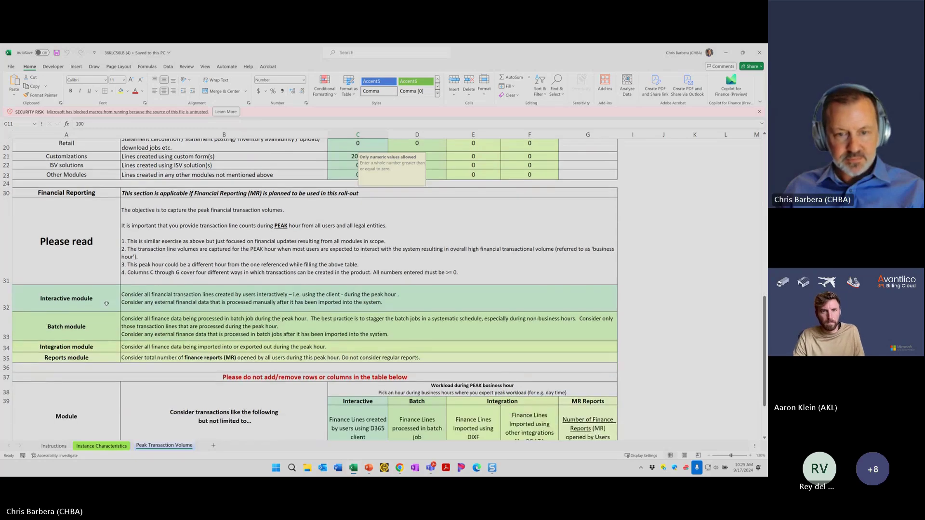
scroll(107, 303, "down", 2)
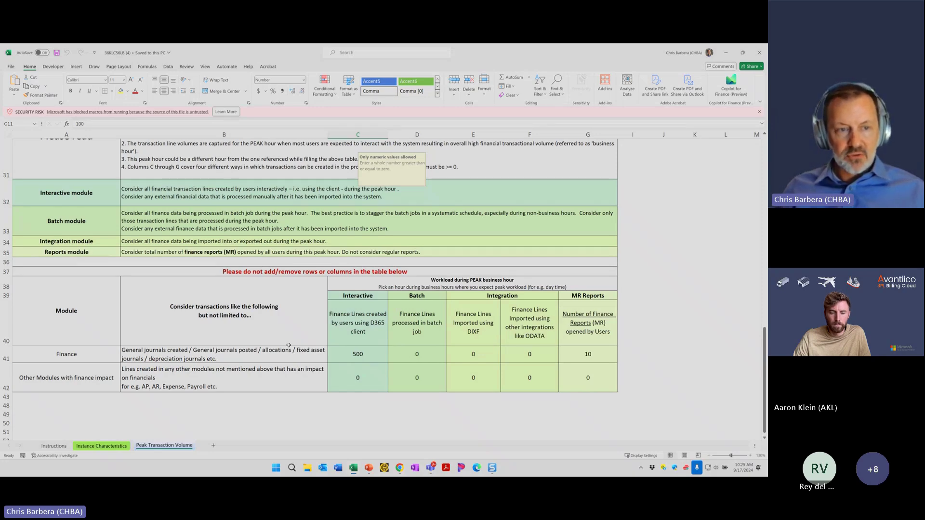
scroll(288, 345, "up", 3)
scroll(285, 298, "down", 3)
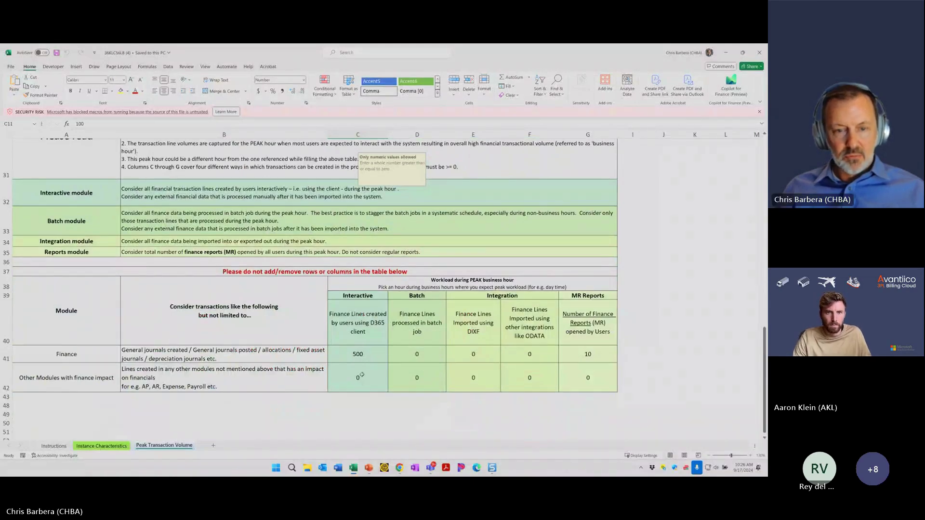
Review the finance figures: 500 interactive lines, other modules' lines, and 10 reports per hour
left_click(360, 354)
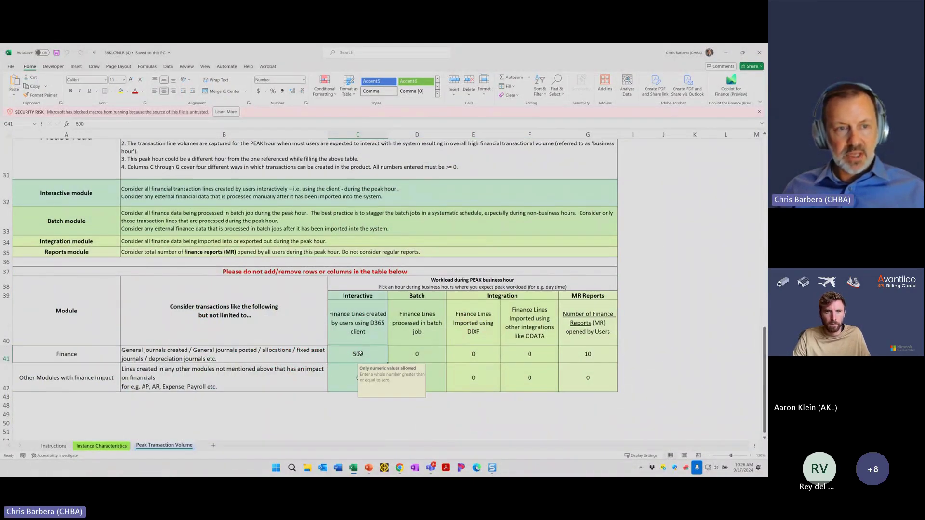
scroll(360, 354, "up", 5)
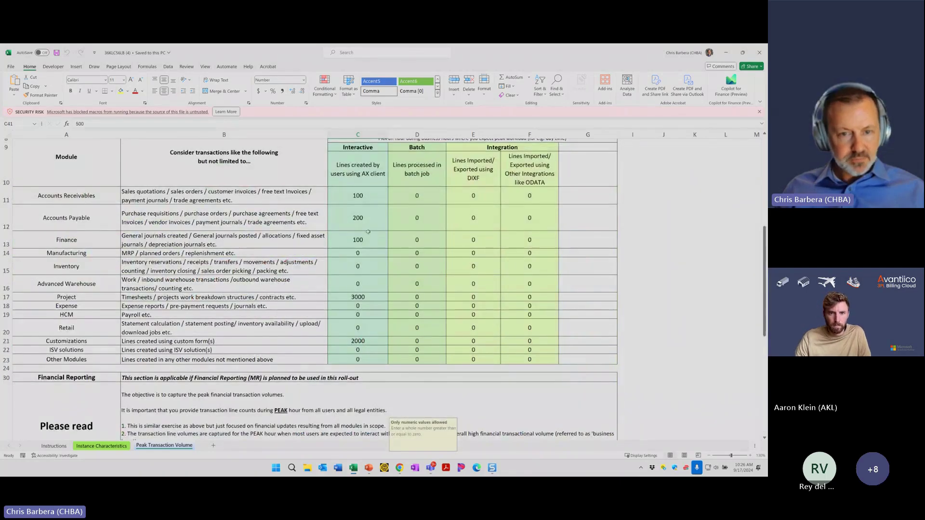
scroll(368, 232, "down", 5)
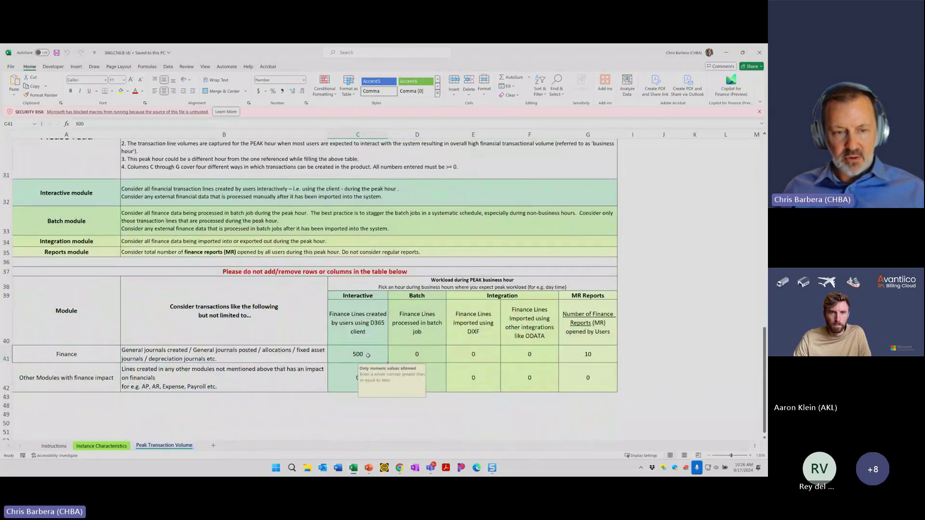
left_click(343, 381)
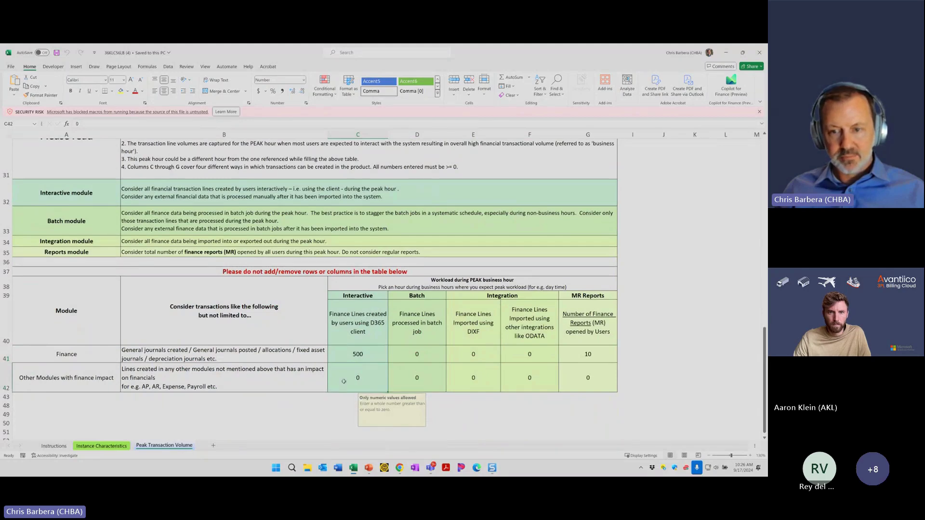
left_click(587, 358)
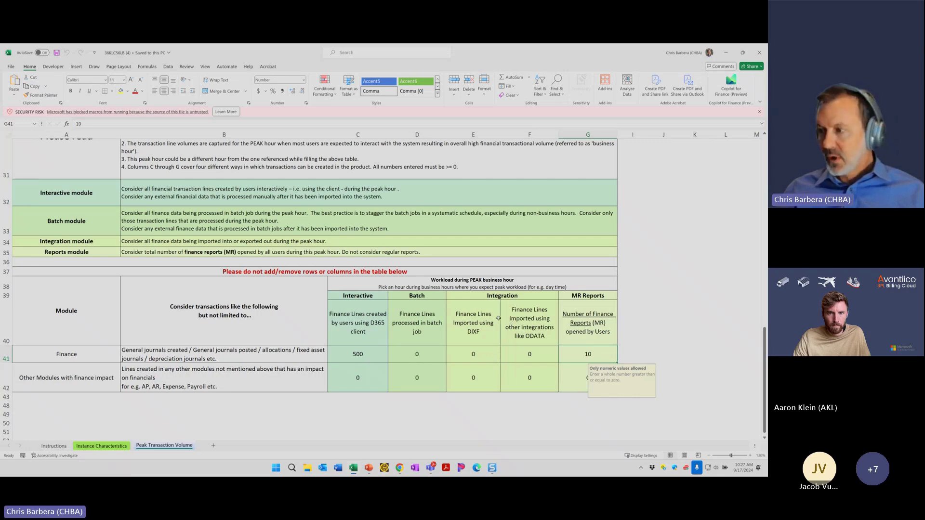
scroll(394, 303, "up", 1)
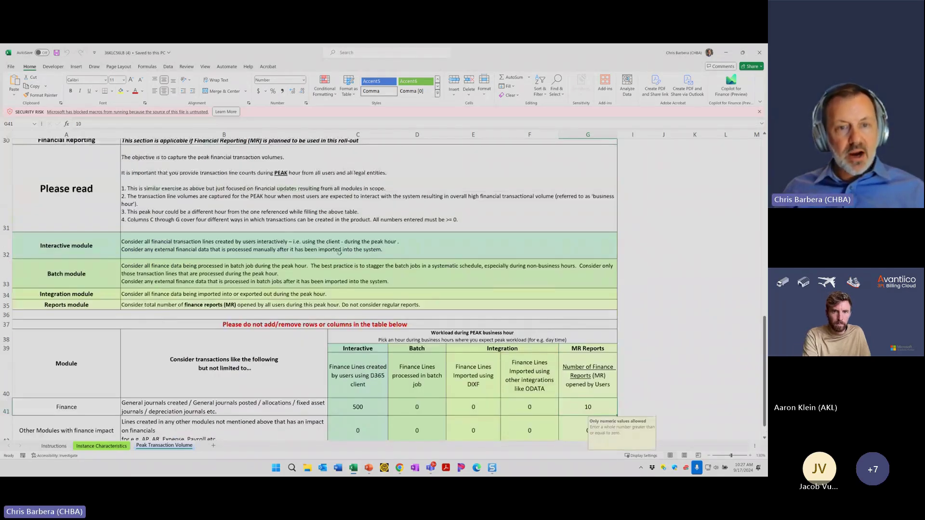
scroll(394, 303, "down", 1)
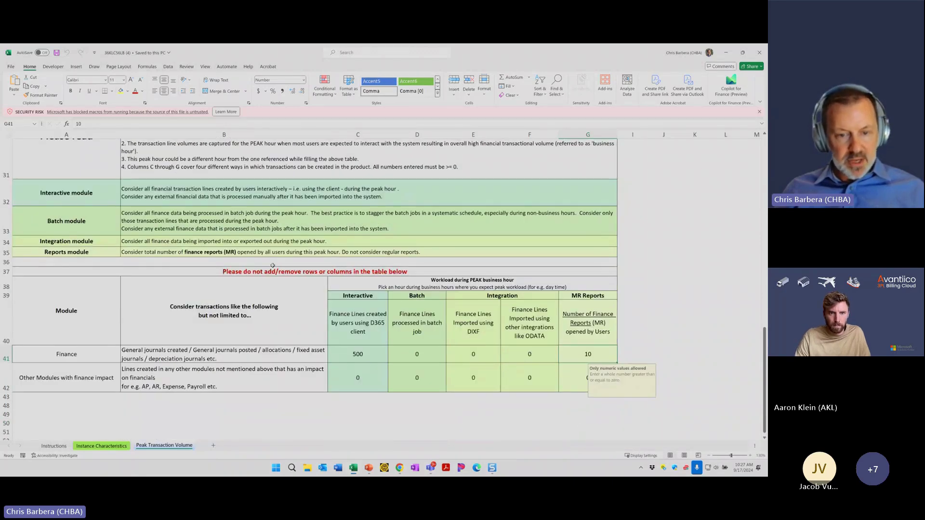
Go back to Lifecycle Services' Subscription estimator and start a new estimate
mouse_move(432, 466)
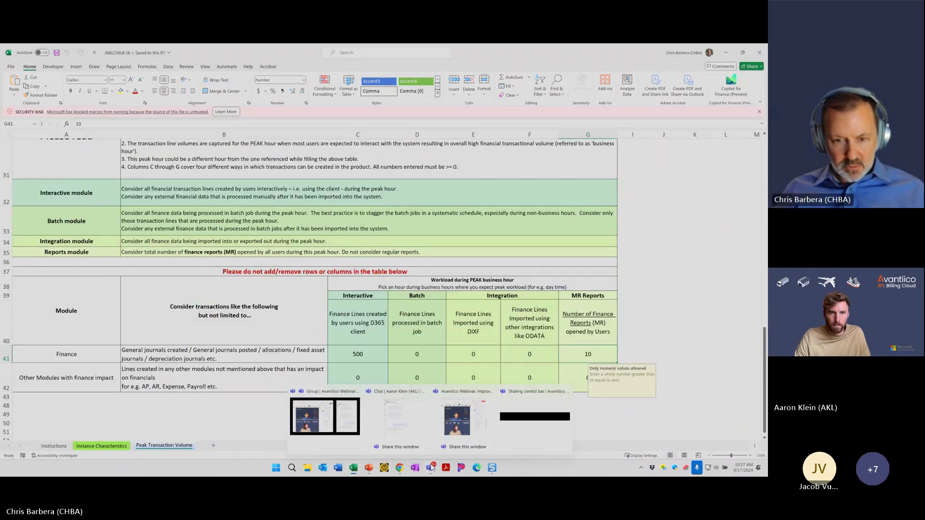
left_click(405, 468)
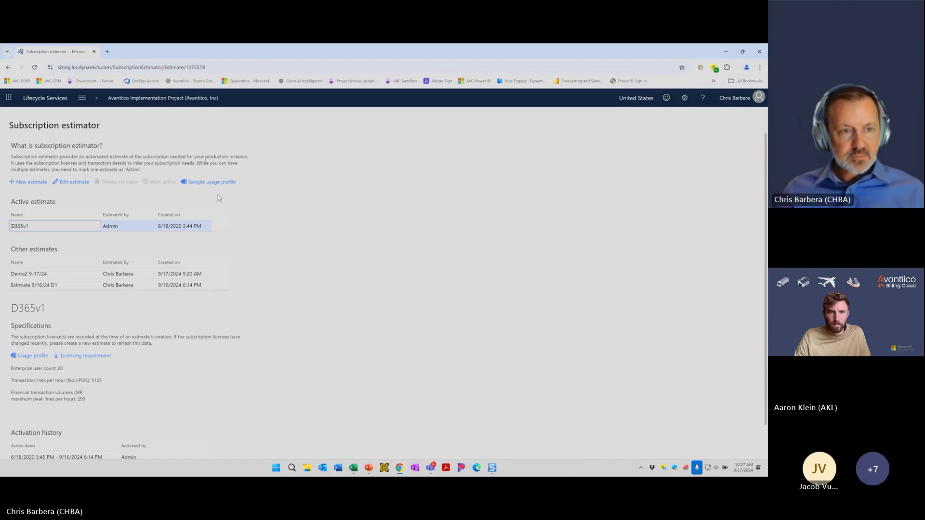
left_click(26, 183)
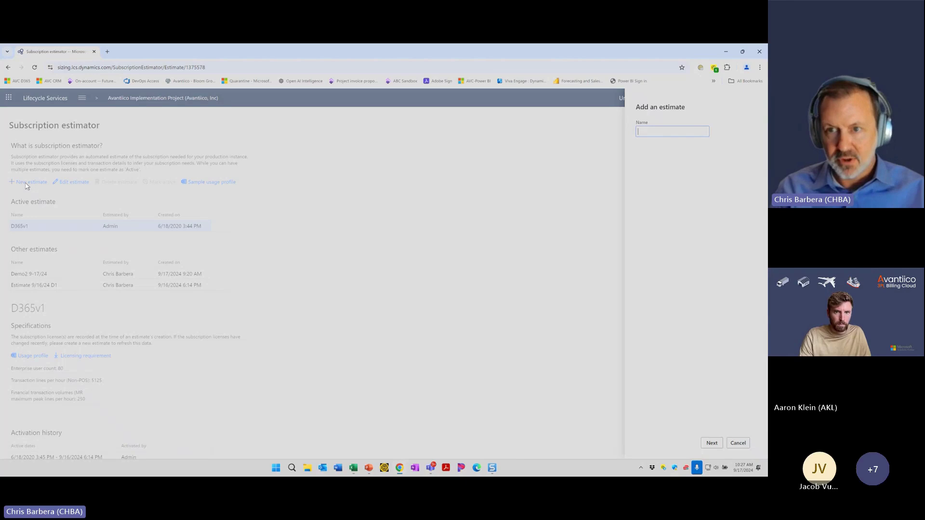
Name the new estimate 'Demo3 9-17-24' and upload the 36KLC56LB (4).xlsm usage profile
type("Demo3")
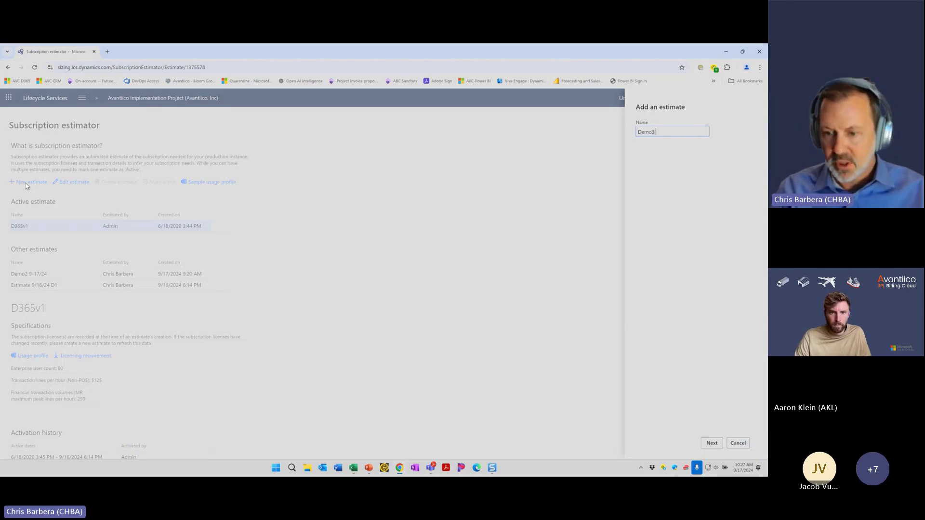
type(" 9-17")
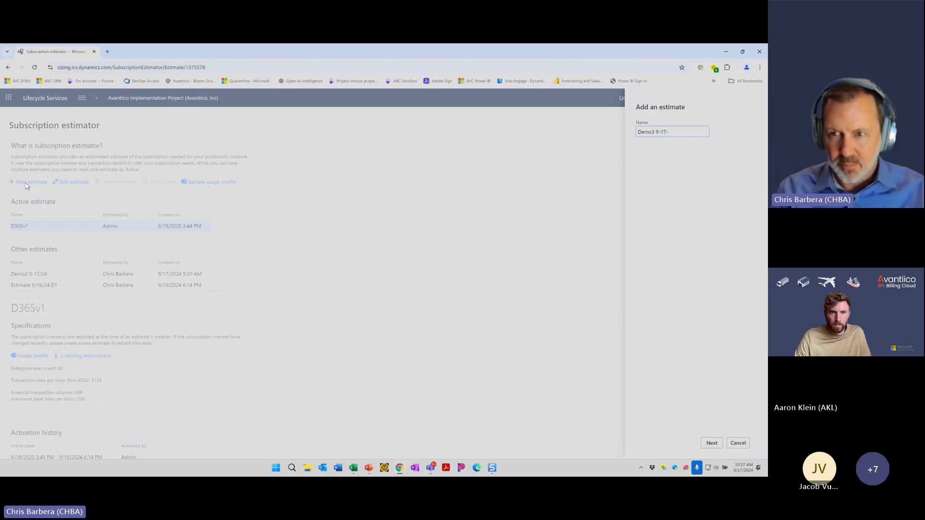
type("-24")
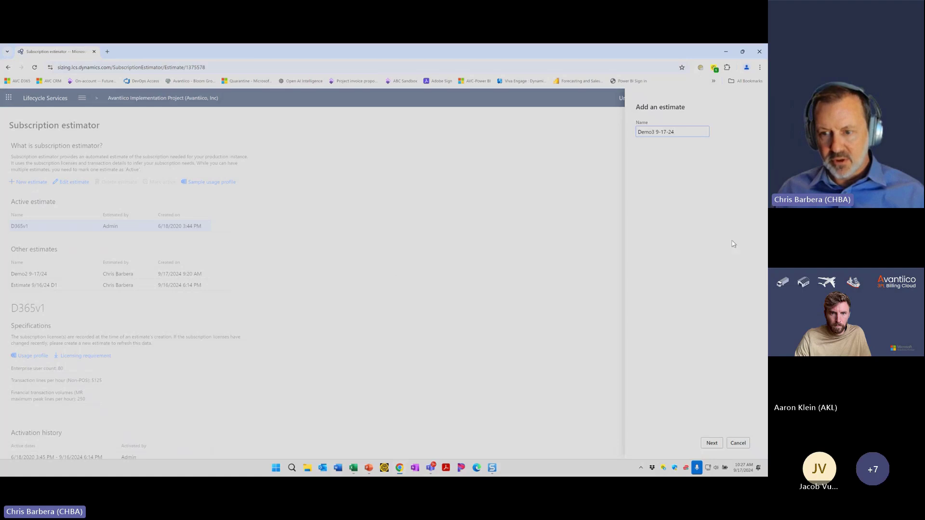
left_click(711, 443)
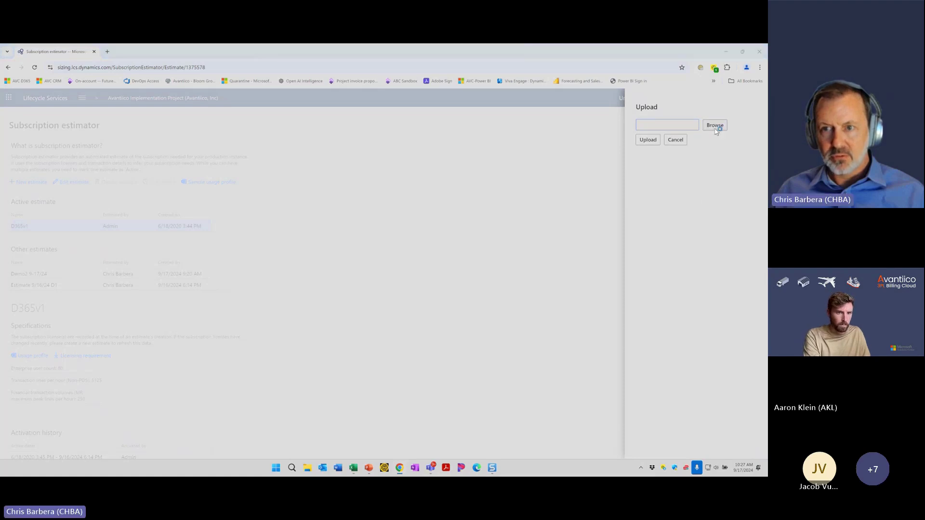
left_click(717, 126)
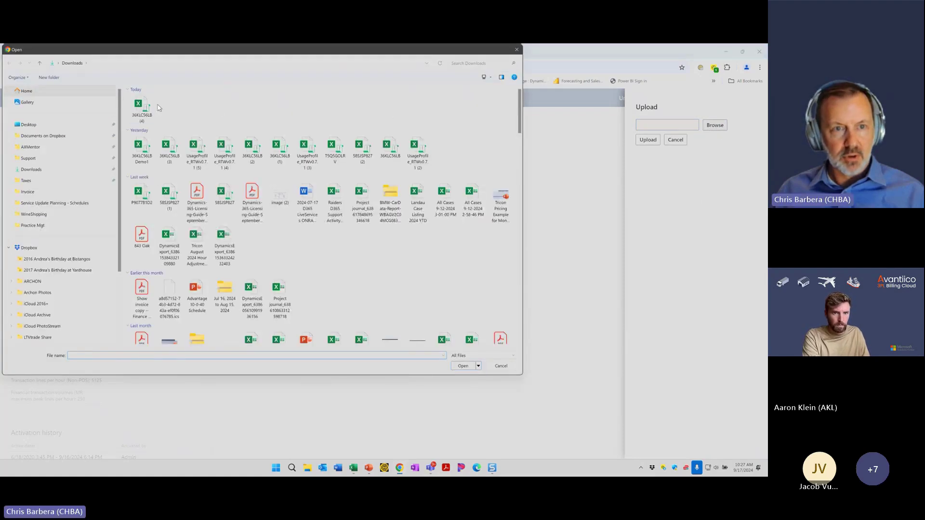
left_click(146, 107)
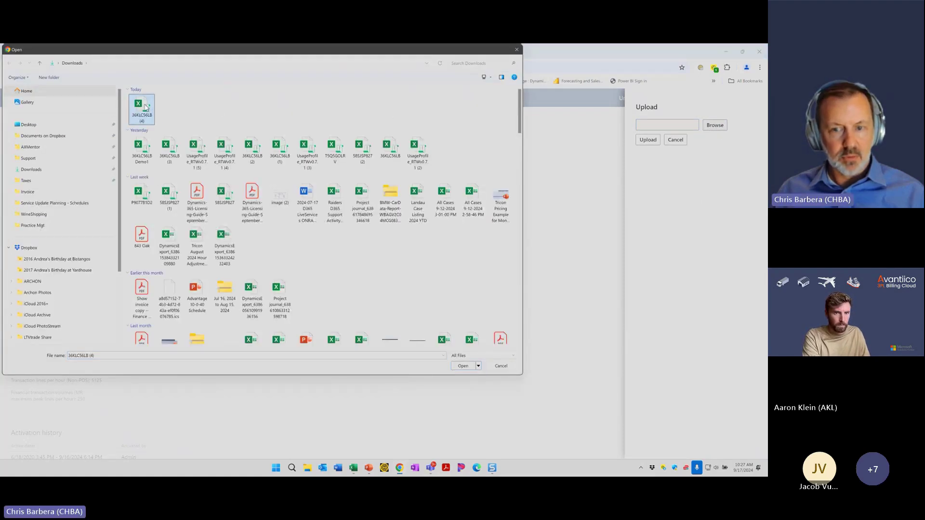
left_click(463, 366)
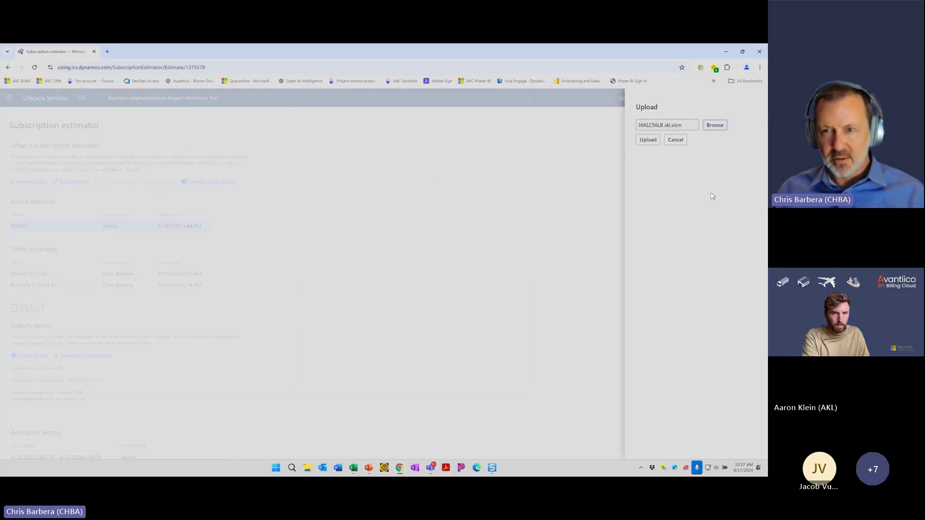
left_click(647, 141)
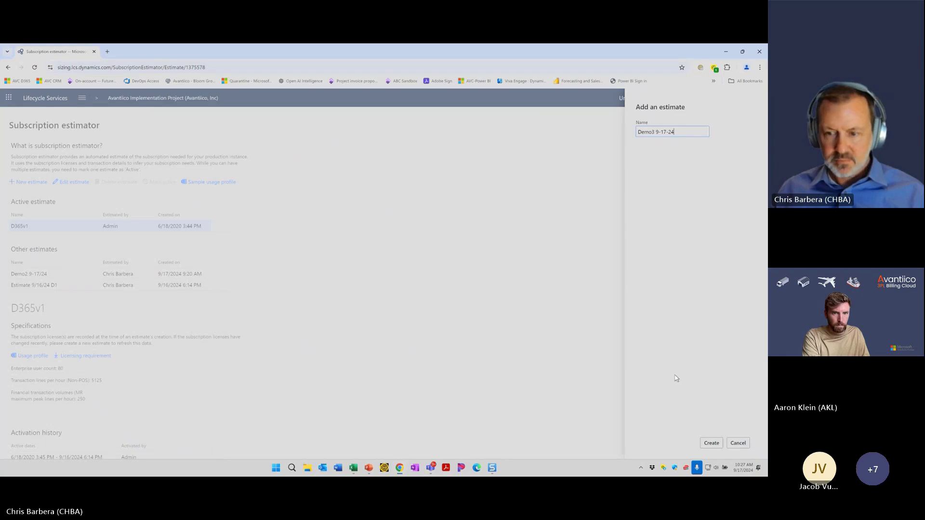
Create Demo3 9-17-24 and view its 310 enterprise, 5 HR and 275 Team Member users
left_click(711, 443)
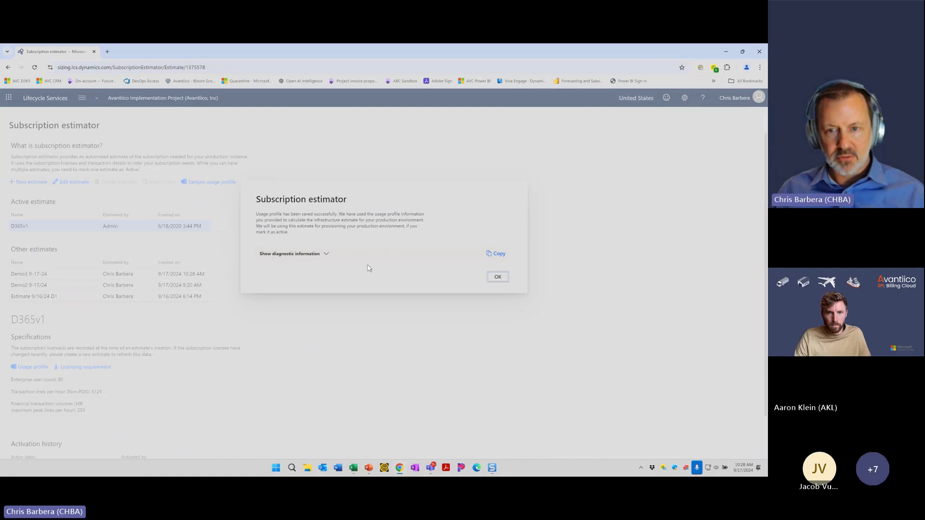
left_click(498, 276)
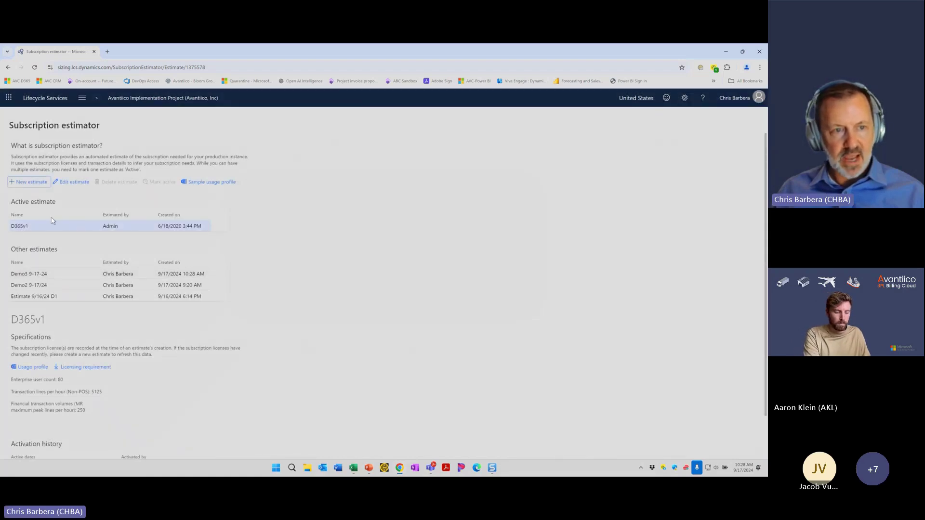
left_click(56, 273)
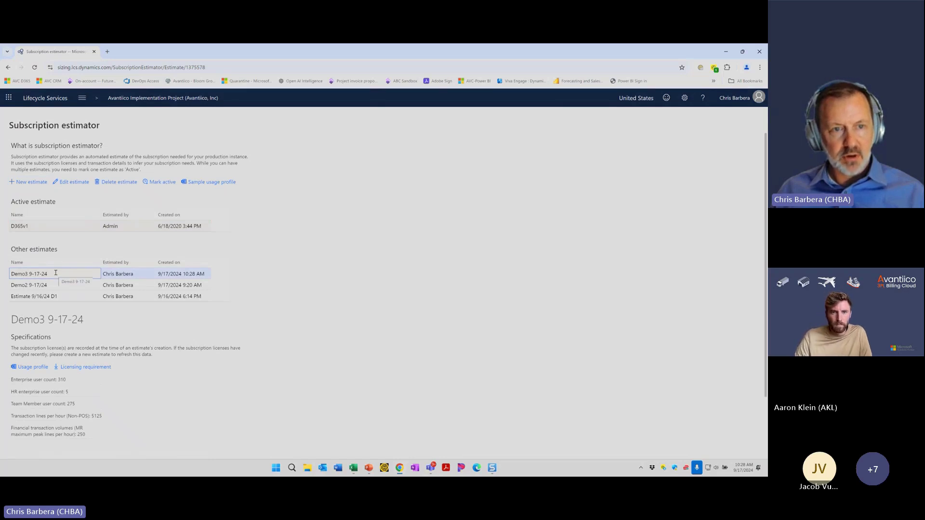
Mark Demo3 9-17-24 as the active estimate, confirming with Yes
left_click(155, 182)
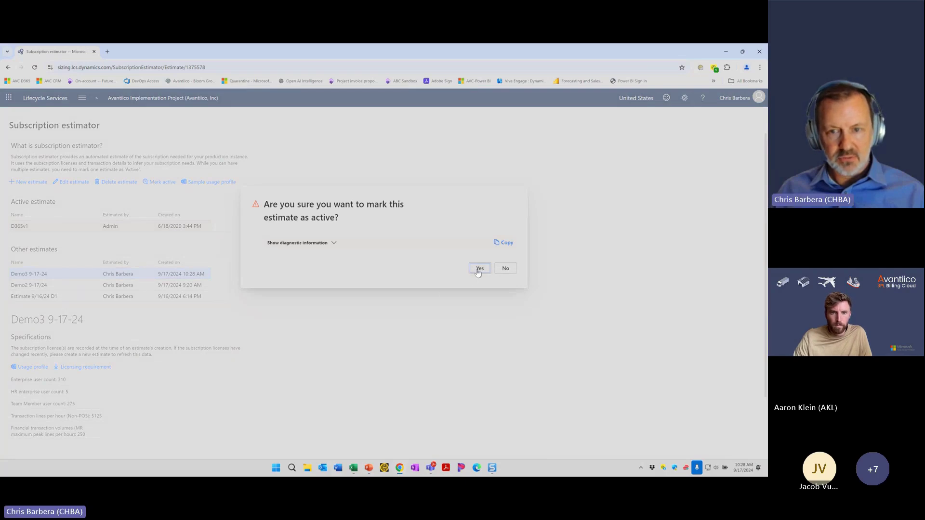
left_click(479, 269)
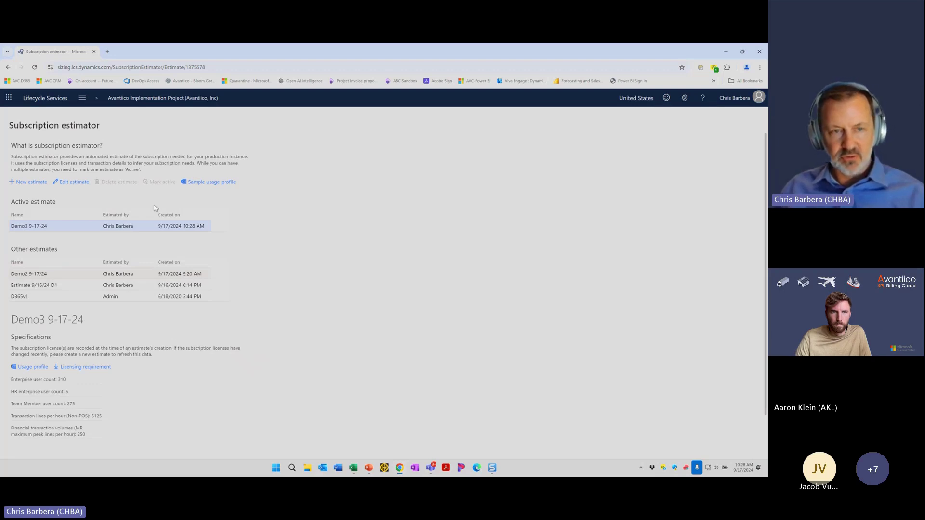
Bring the PowerPoint slide show back to the Update Subscription Estimator Tips and Suggestions slide
mouse_move(367, 467)
left_click(369, 422)
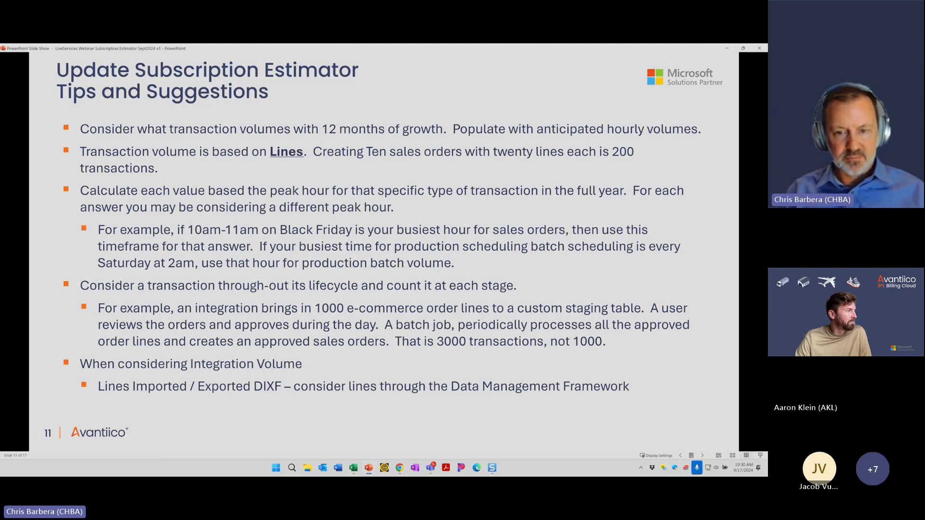
Advance to slide 12, Questions?, then switch to the Teams meeting window
key("Right")
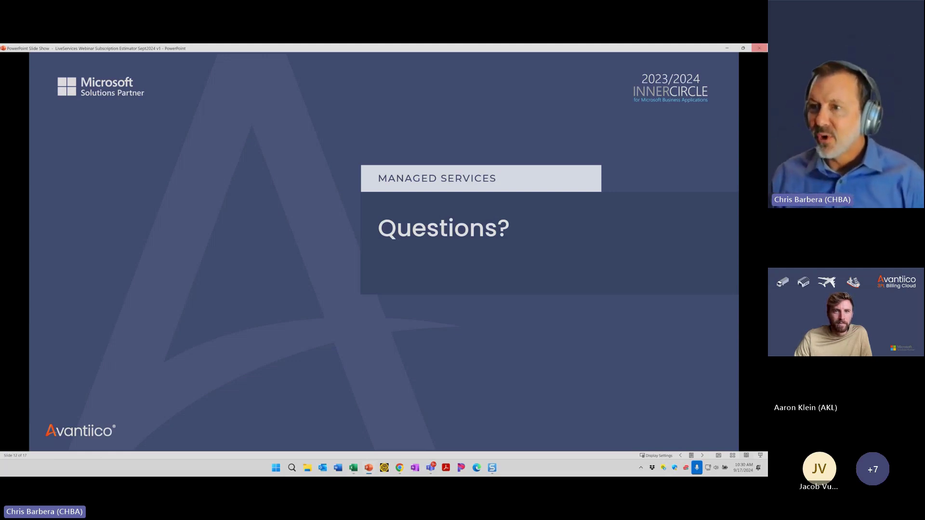
key("alt+Tab")
Drag the Teams meeting window from the right edge to the centre of the screen
left_click_drag(751, 57, 409, 79)
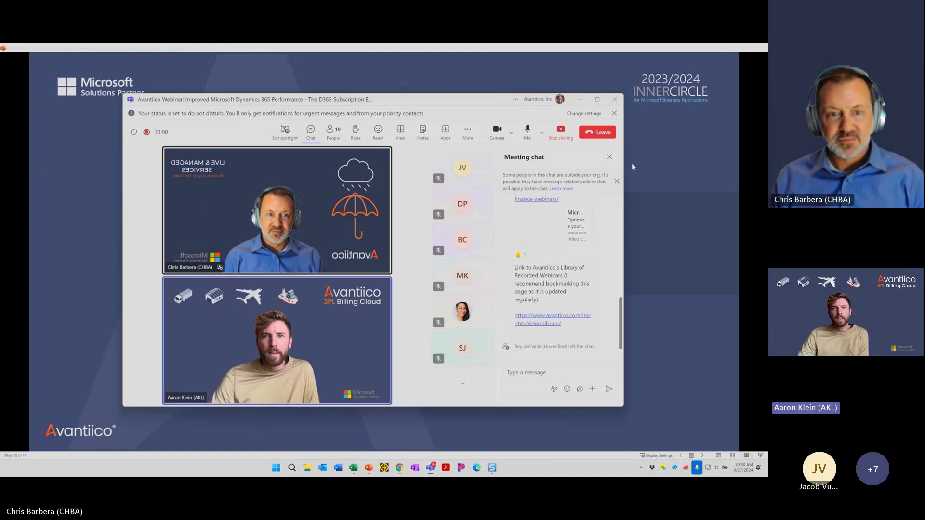